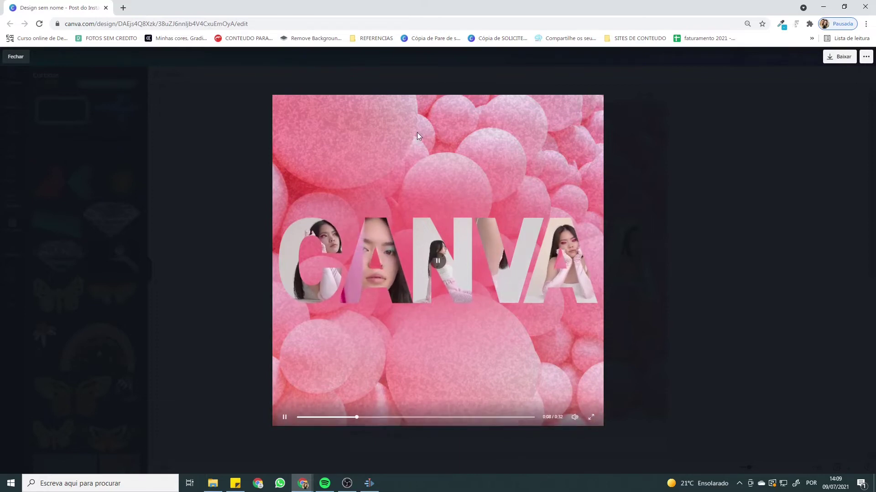
Close the video preview and search the elements library for "pink" with blank page 2 in view.
click(644, 220)
scroll(743, 290, down, 4)
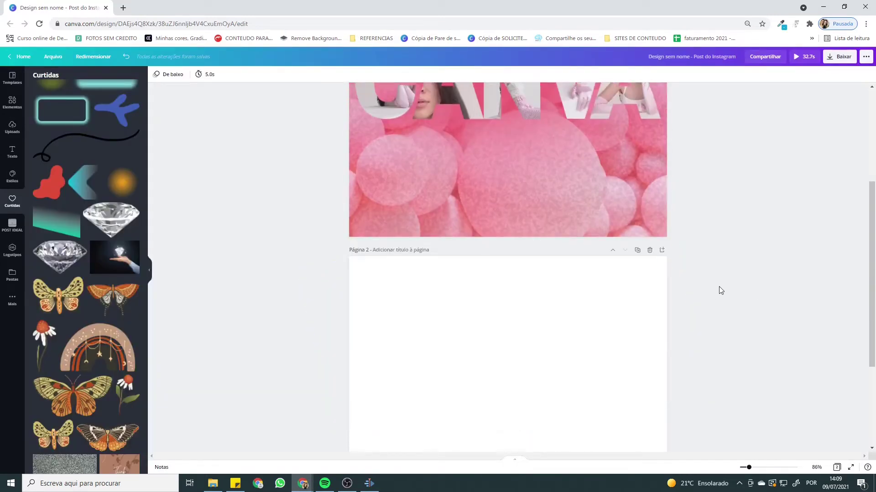
scroll(721, 290, down, 3)
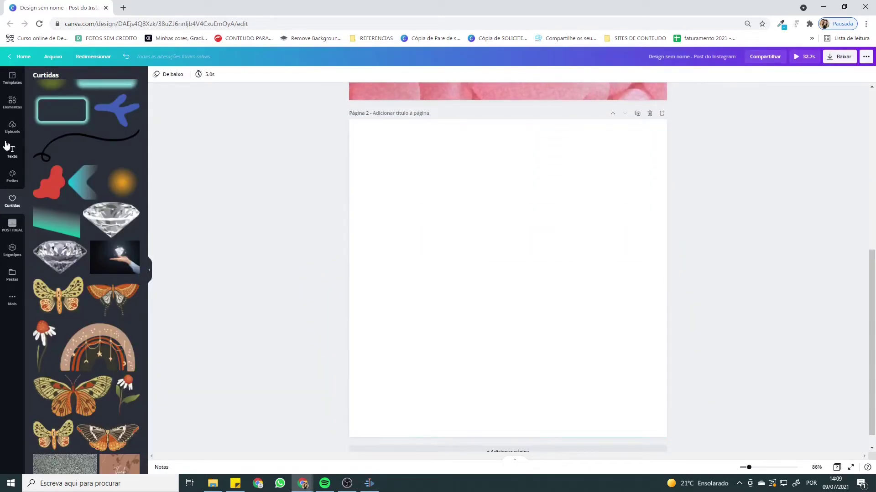
click(13, 107)
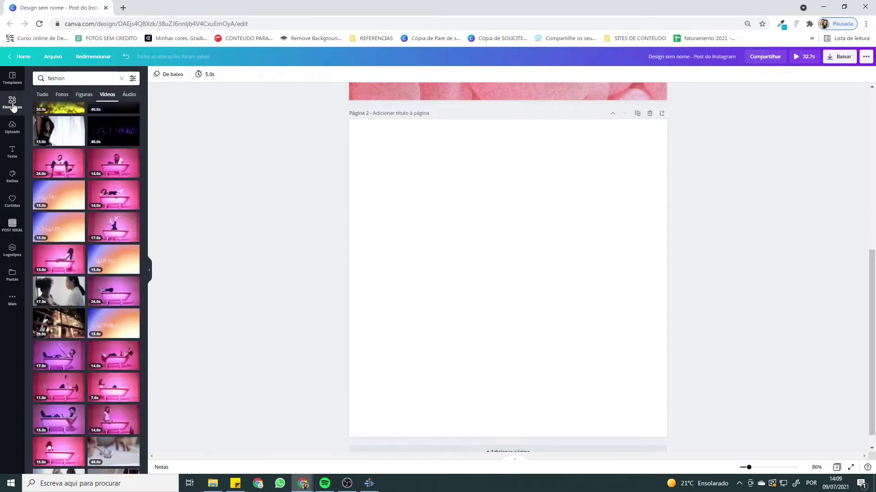
click(59, 80)
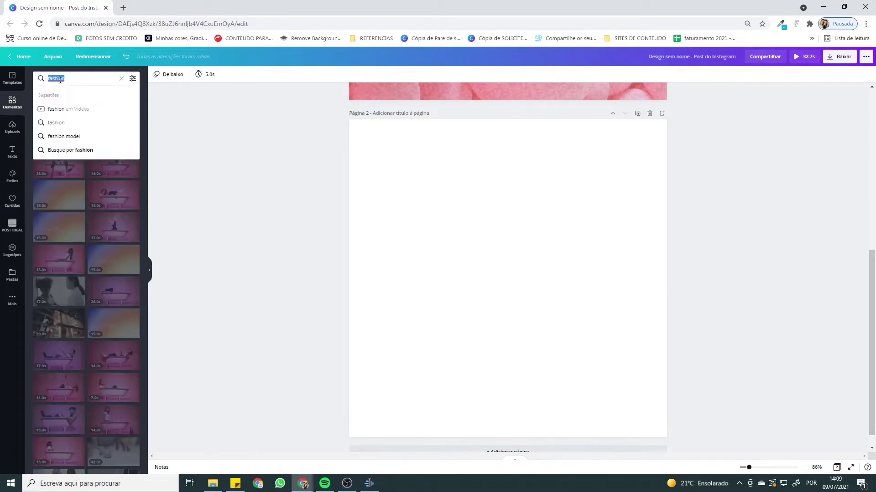
text(pink)
key(Return)
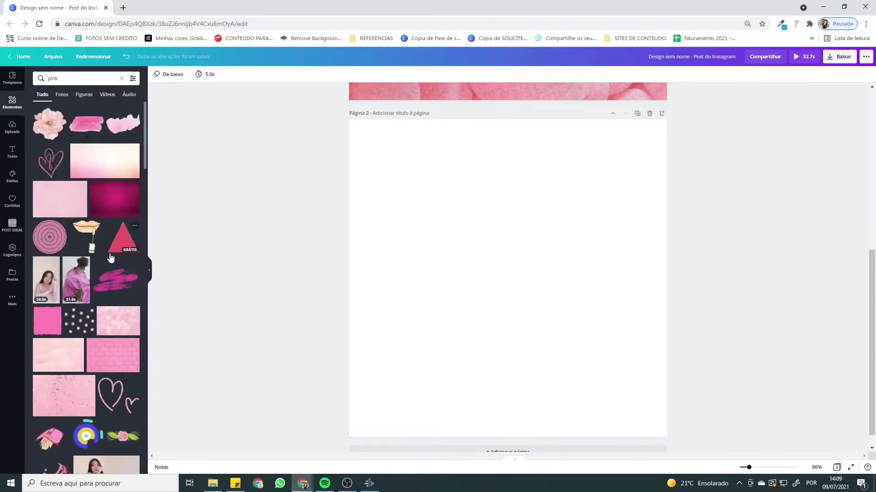
Add the pink balloons photo to page 2 and enlarge it to cover the whole page.
scroll(110, 260, down, 2)
scroll(109, 260, down, 10)
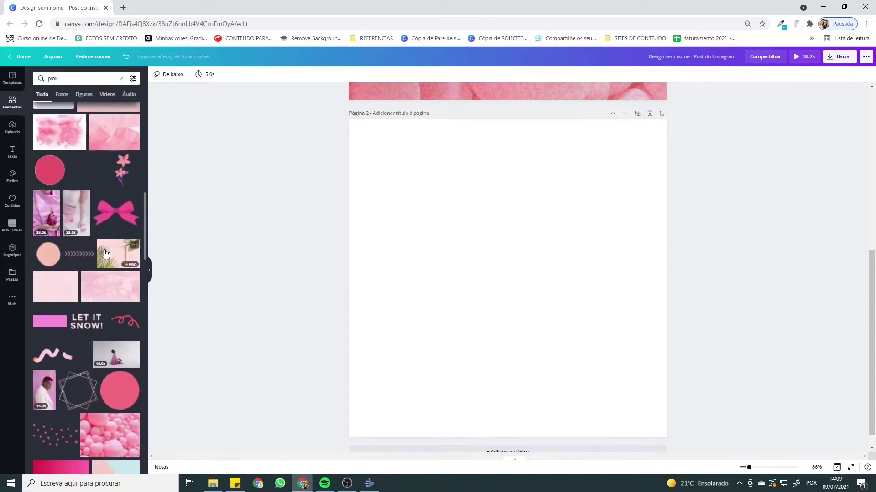
click(124, 305)
drag(381, 375, 277, 452)
drag(637, 185, 734, 131)
click(775, 157)
Clear the element search and show the full Quadros collection down to the letter-shaped frames.
scroll(777, 158, up, 6)
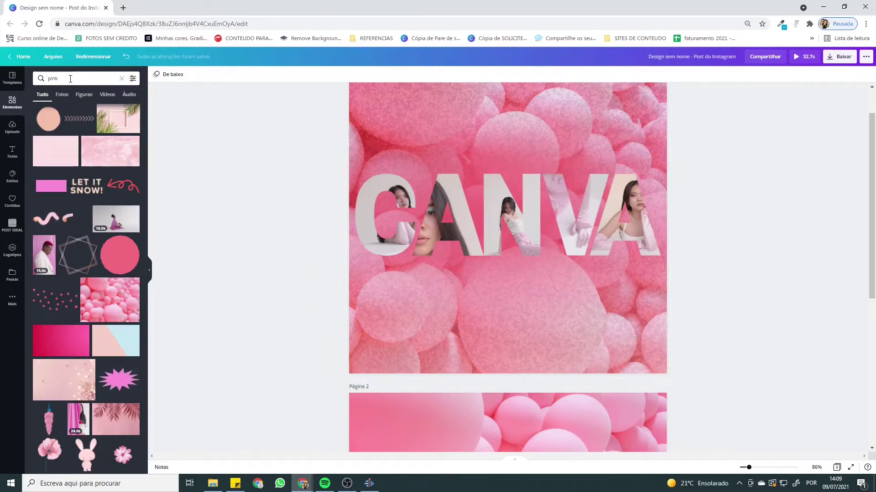
click(120, 80)
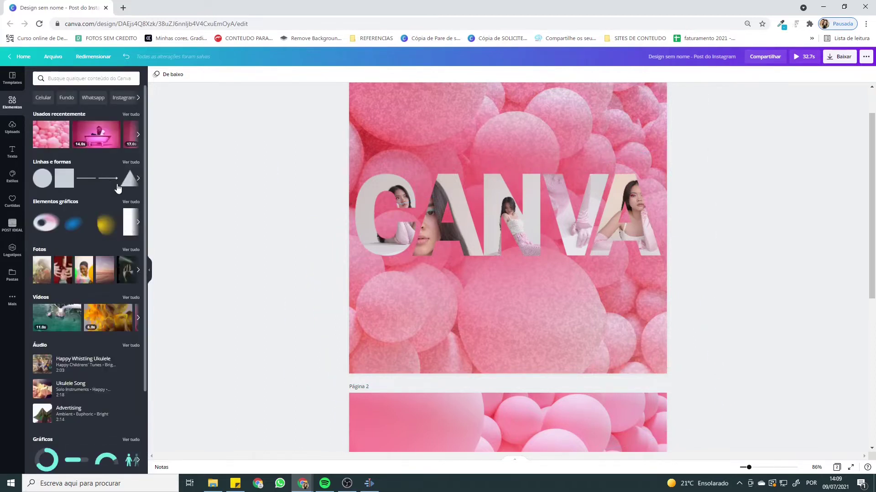
scroll(119, 186, down, 2)
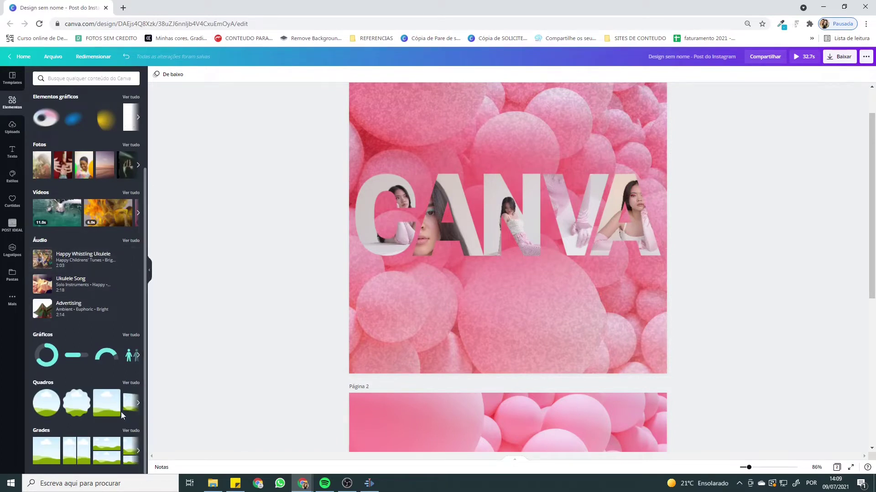
click(129, 385)
scroll(109, 283, down, 5)
scroll(106, 266, down, 6)
scroll(568, 396, down, 5)
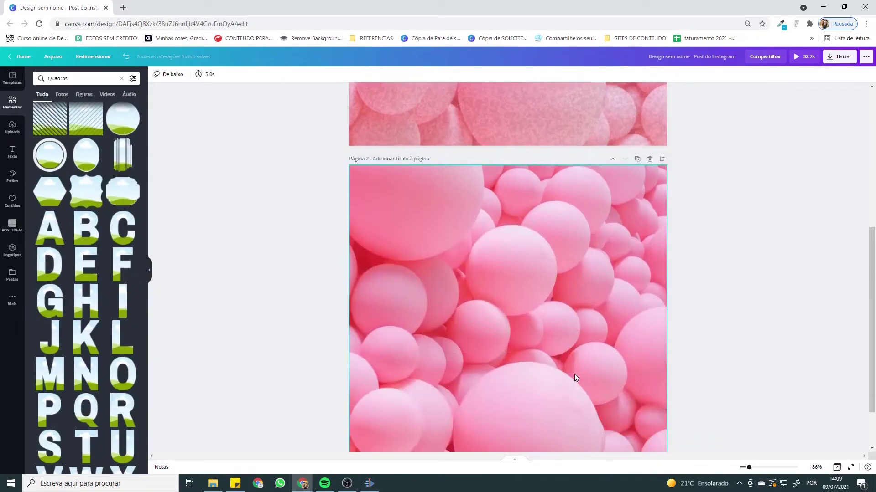
scroll(574, 374, down, 1)
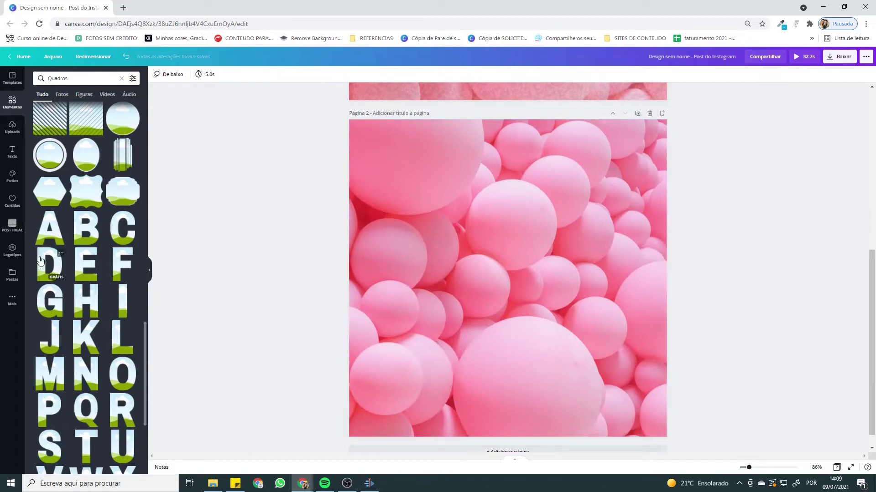
Add the letter frames C, A, N, V and a second A to page 2.
click(121, 233)
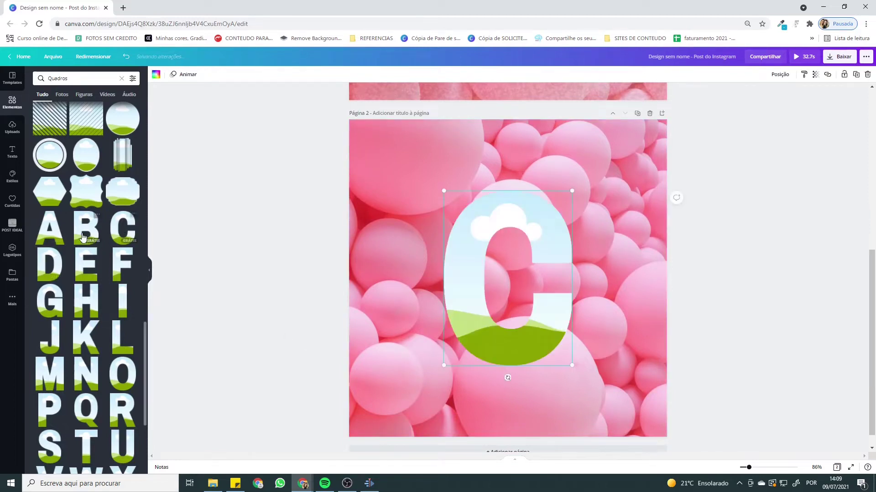
click(56, 233)
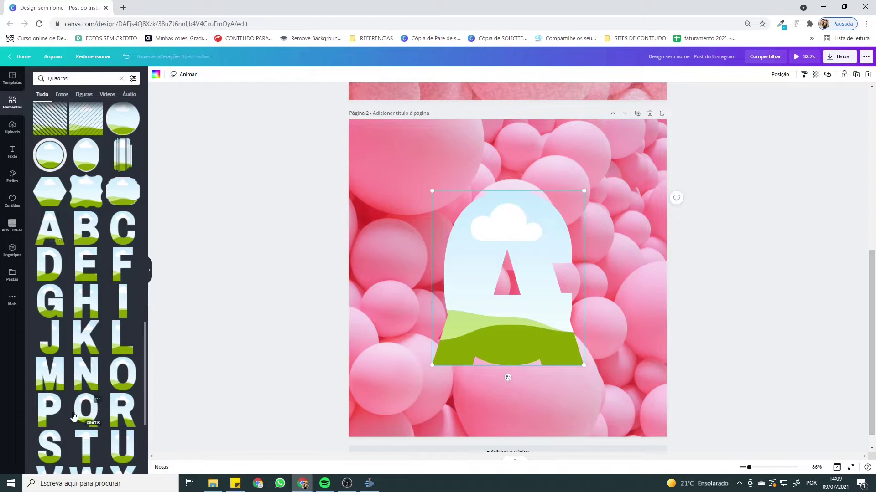
scroll(74, 416, down, 2)
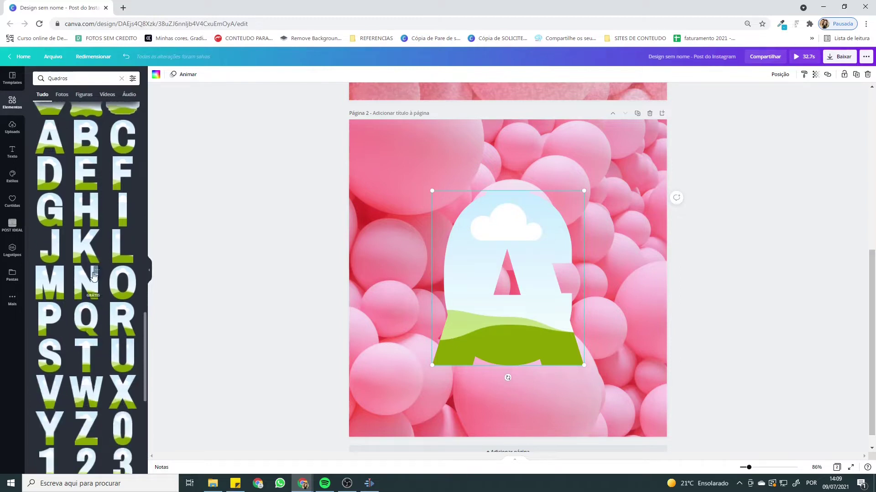
click(94, 276)
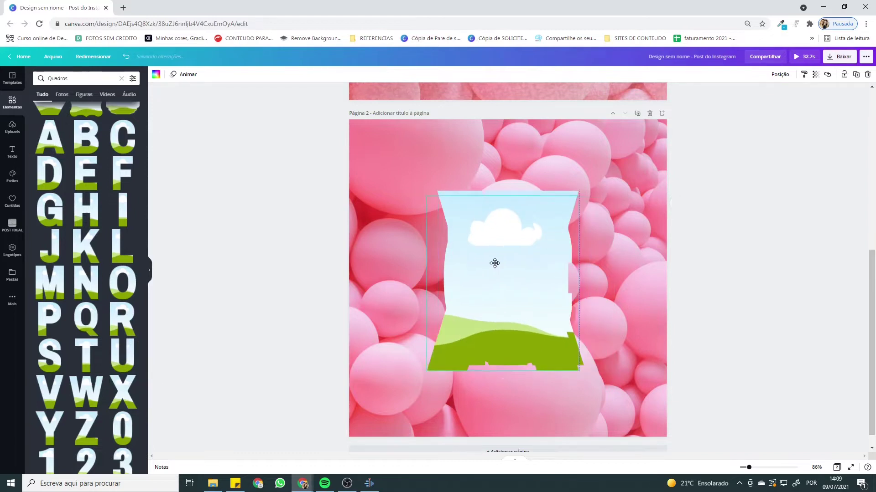
Shrink the letter frames and spread them apart, with the C at the page's left edge.
click(571, 393)
drag(502, 292, 515, 273)
drag(474, 320, 545, 319)
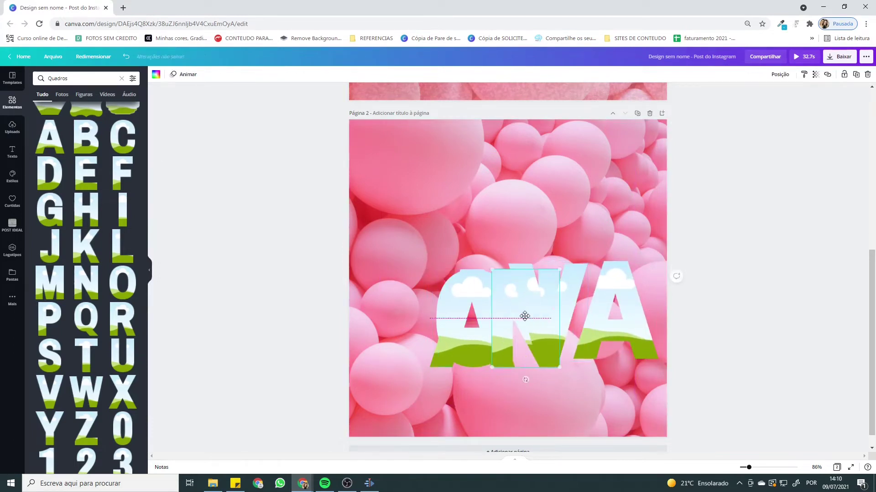
drag(461, 322, 379, 322)
Arrange the A, N, V and second A frames in a row after the C to spell CANVA.
drag(483, 326, 433, 323)
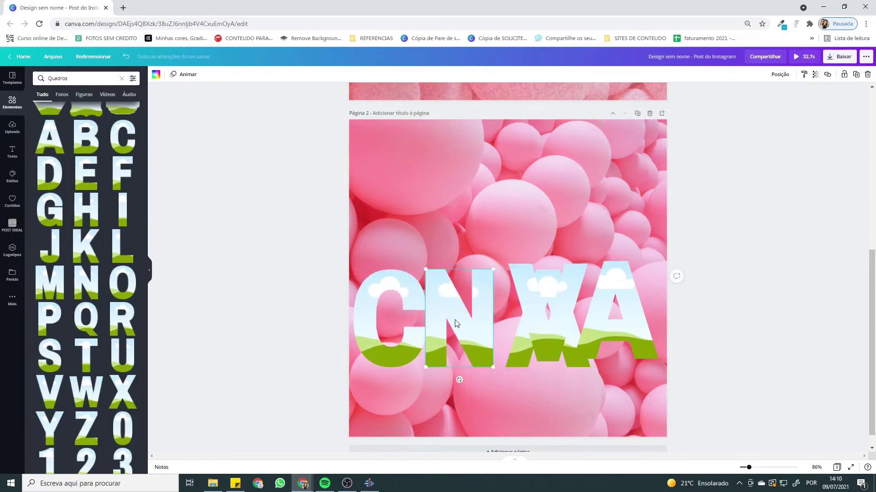
key(ctrl+z)
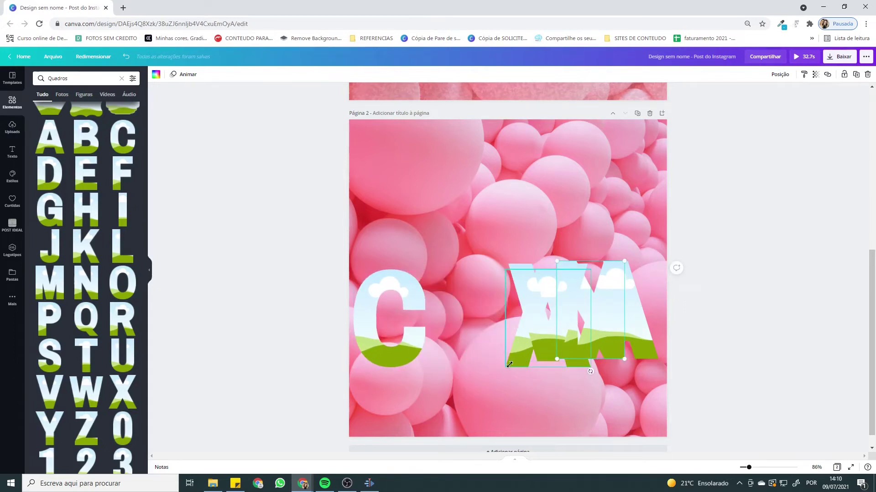
drag(515, 351, 435, 351)
drag(559, 346, 580, 239)
drag(563, 321, 501, 321)
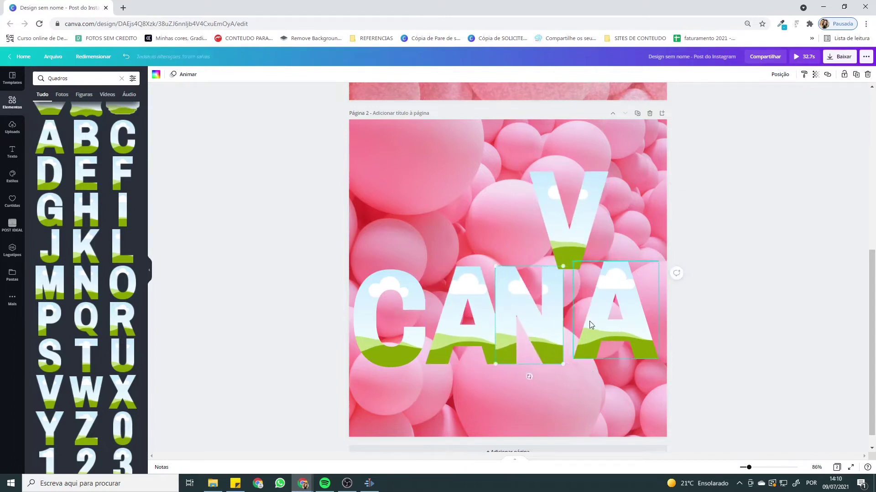
drag(648, 297, 693, 297)
drag(570, 265, 597, 360)
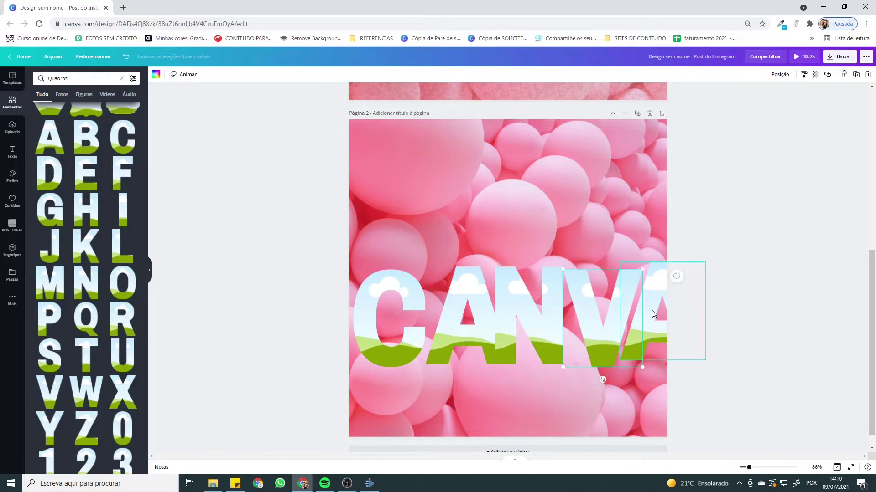
Select all five letter frames, line them up with Equidistante spacing, and scale the row down to fit the page.
shift+click(584, 324)
shift+click(521, 321)
shift+click(471, 325)
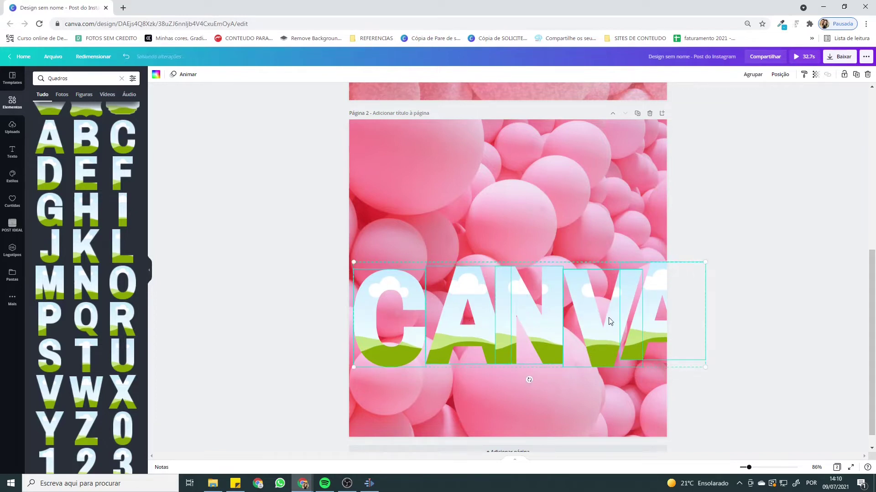
click(781, 74)
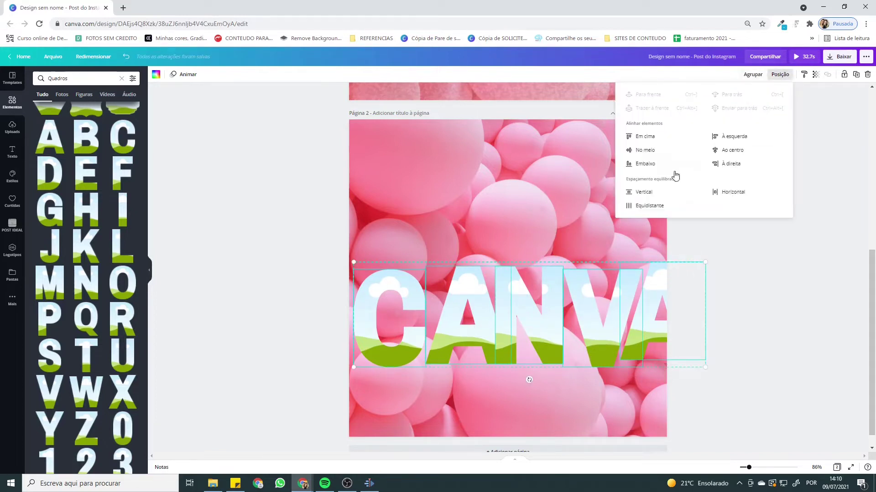
click(645, 207)
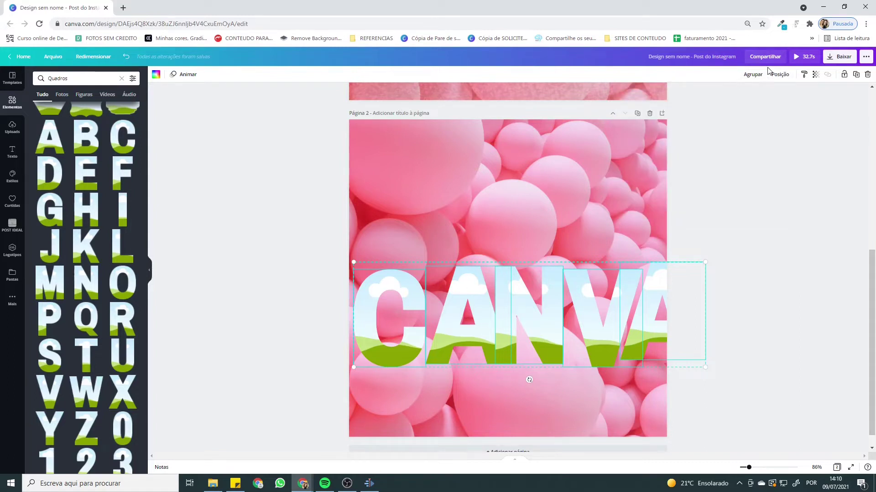
click(780, 75)
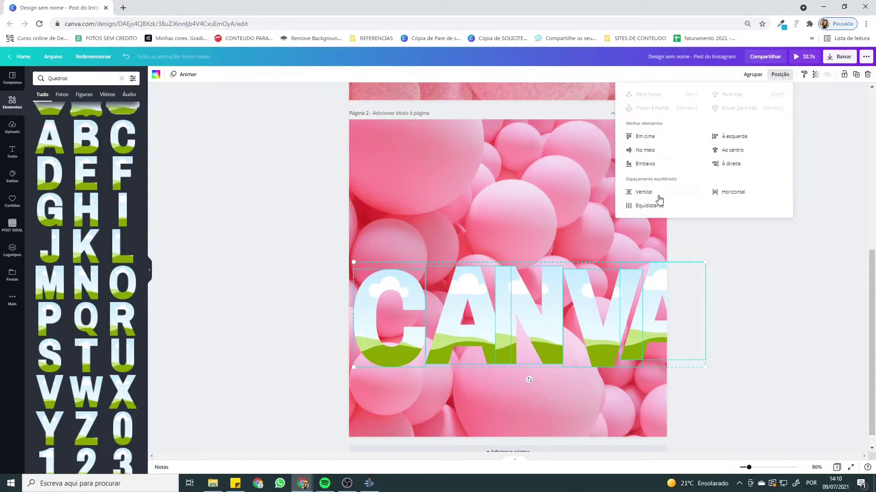
click(650, 207)
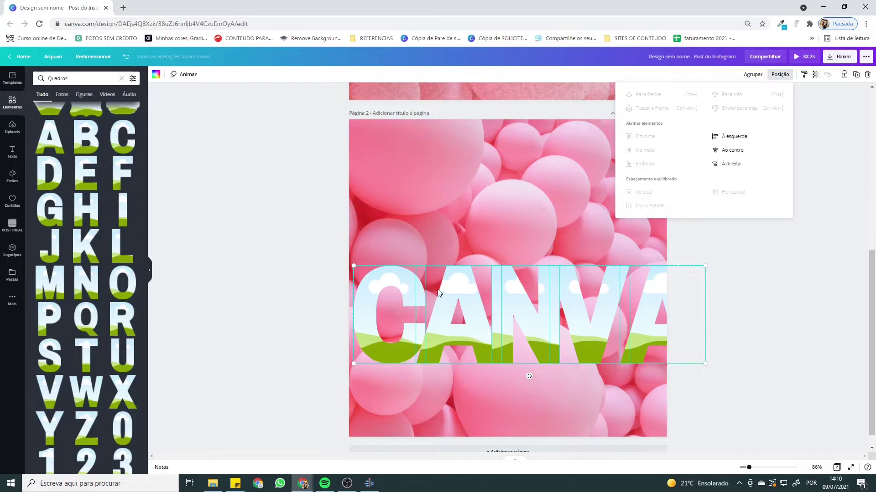
drag(704, 265, 632, 297)
click(603, 385)
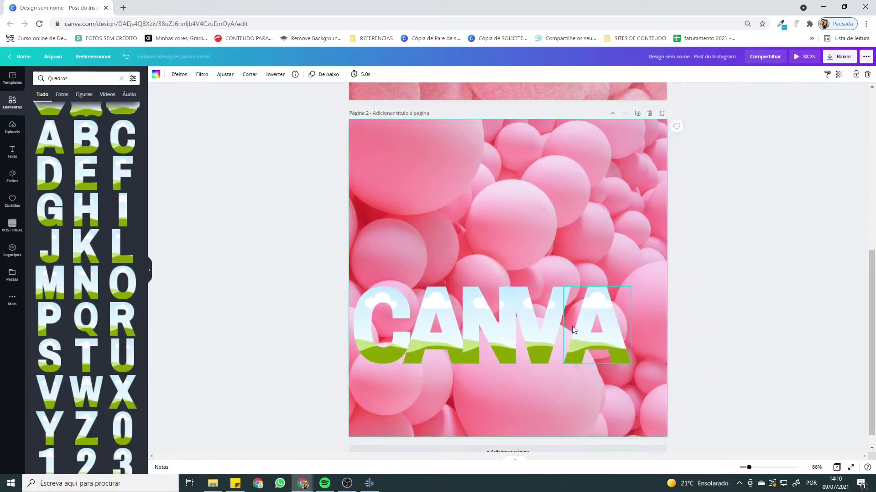
Shift the A, N, V and final A frames to the right to open small gaps between the letters.
click(535, 328)
drag(535, 329, 551, 332)
drag(487, 340, 495, 338)
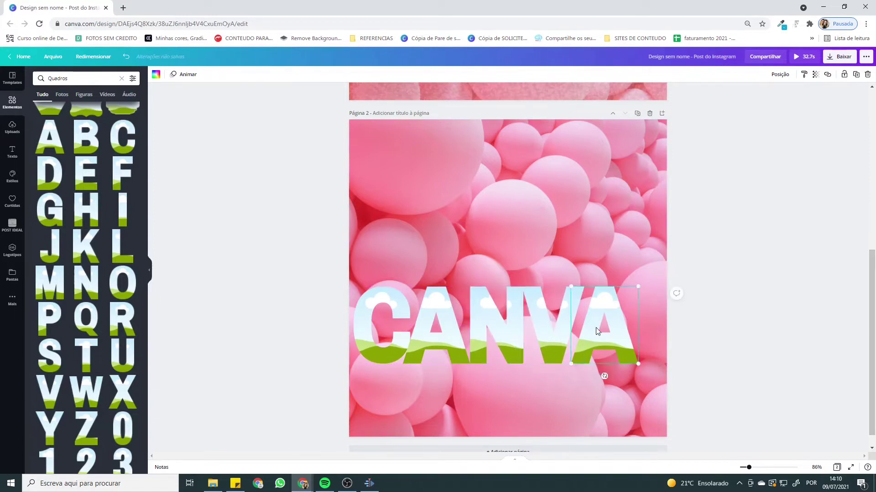
shift+click(551, 329)
drag(595, 331, 607, 333)
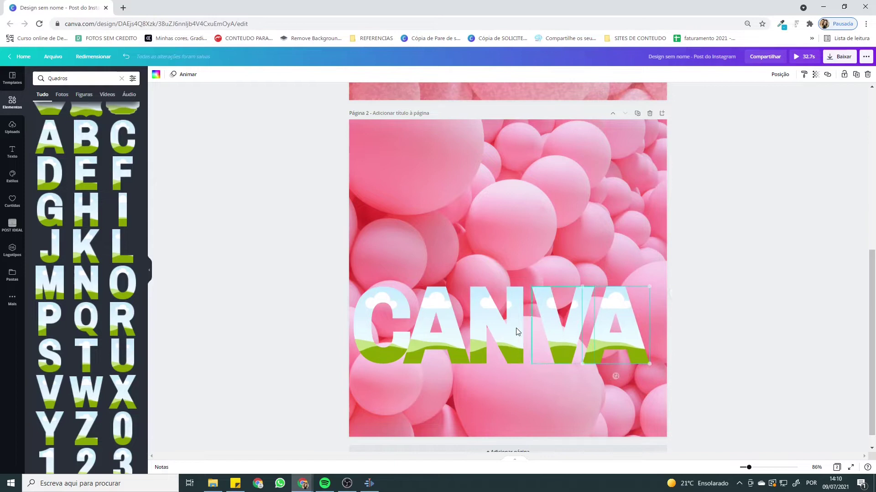
drag(518, 332, 518, 329)
drag(458, 329, 499, 333)
drag(568, 326, 570, 323)
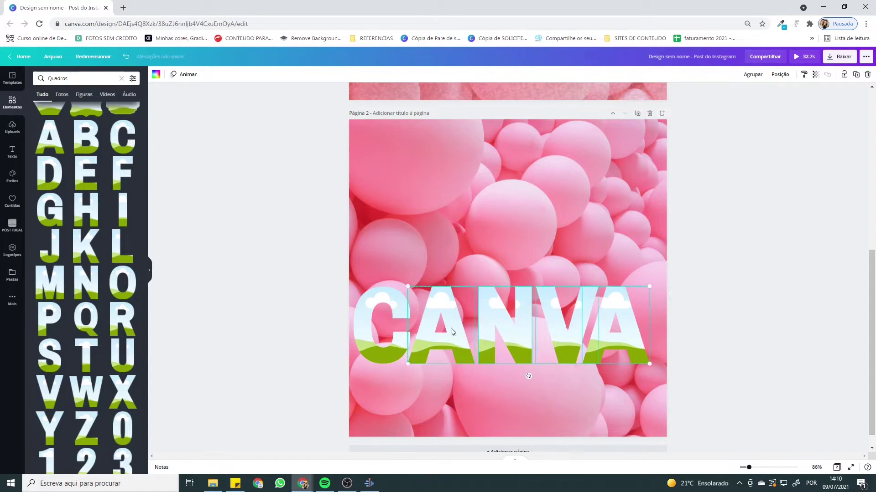
Space the five letter frames with Equidistante and move the word CANVA to the middle of the page.
click(780, 74)
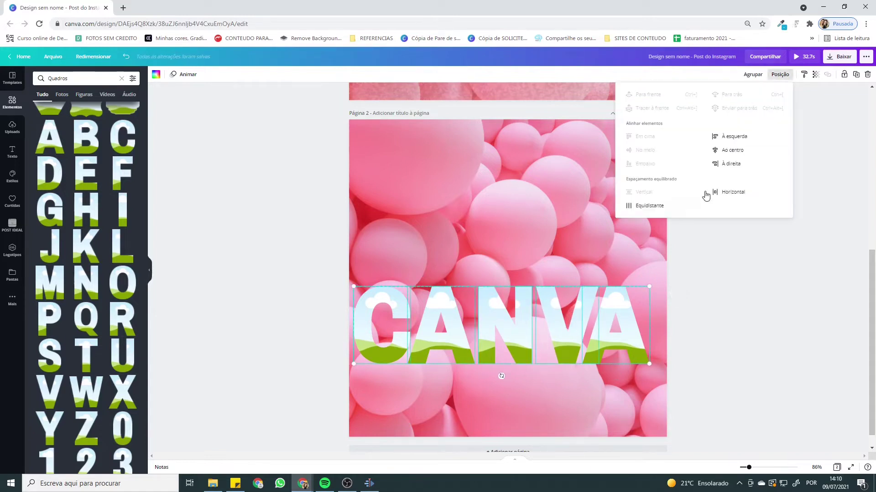
click(648, 207)
drag(485, 326, 497, 297)
click(178, 229)
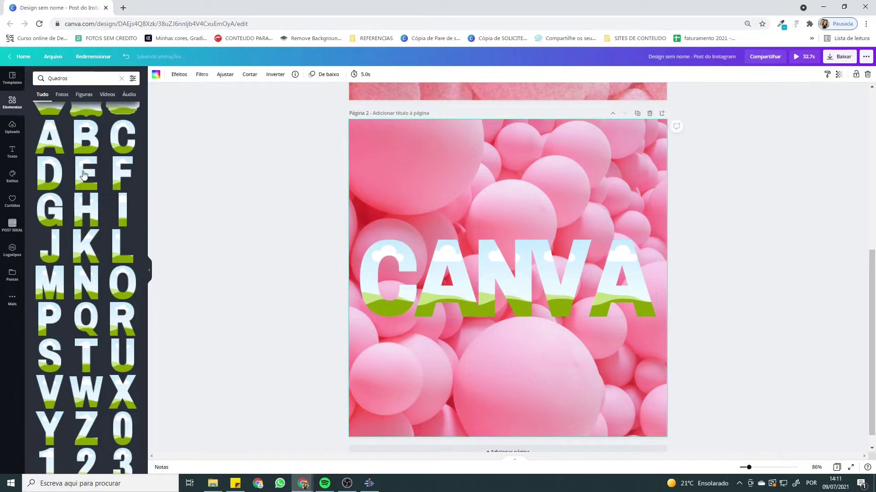
Search the elements library for "fashion" and restrict the results to videos.
click(57, 77)
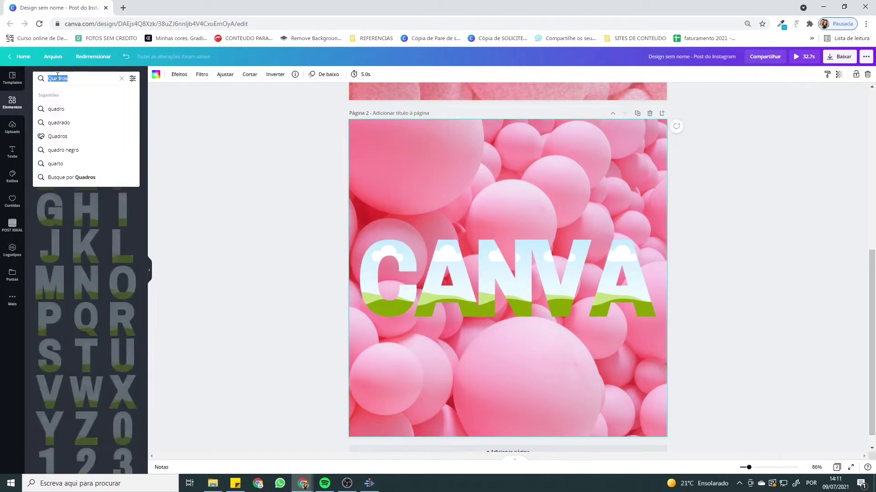
text(fashion)
key(Return)
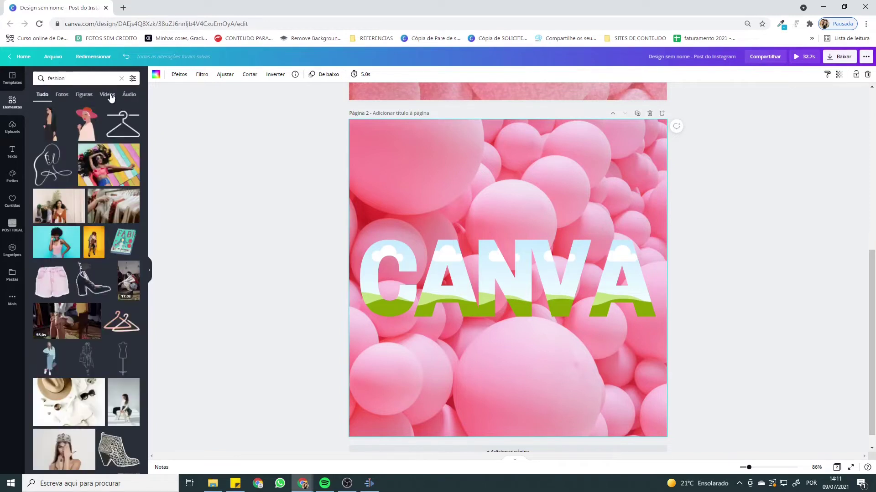
click(108, 95)
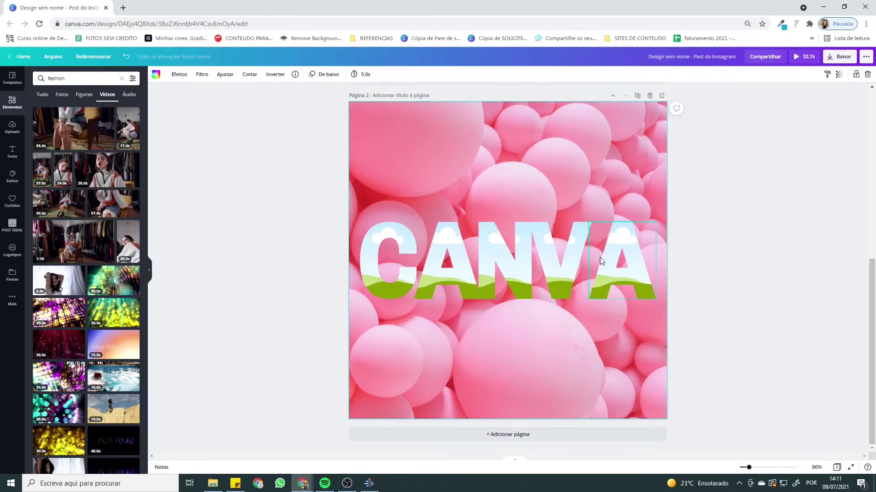
Nudge the V frame slightly right to even out its gaps with the N and the final A.
drag(560, 264, 566, 263)
click(587, 302)
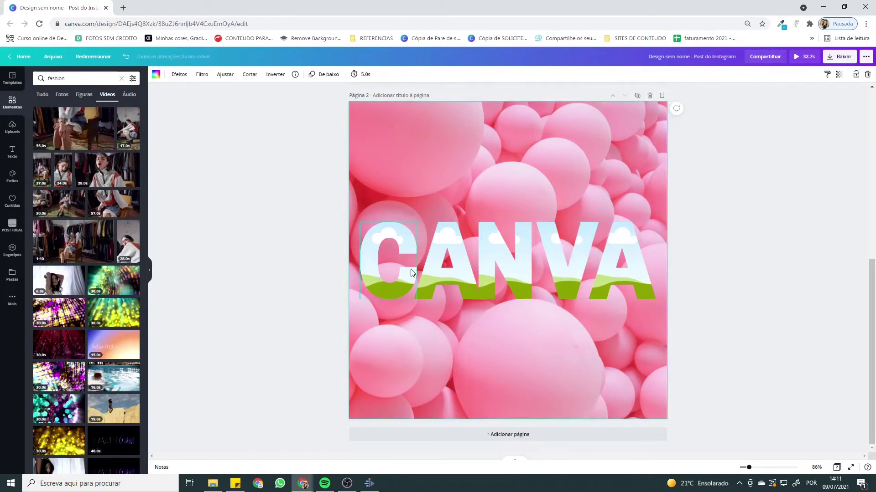
Fill the final A frame with the 13.0s pink bathtub video and reposition it so the woman shows inside the letter.
scroll(99, 230, down, 7)
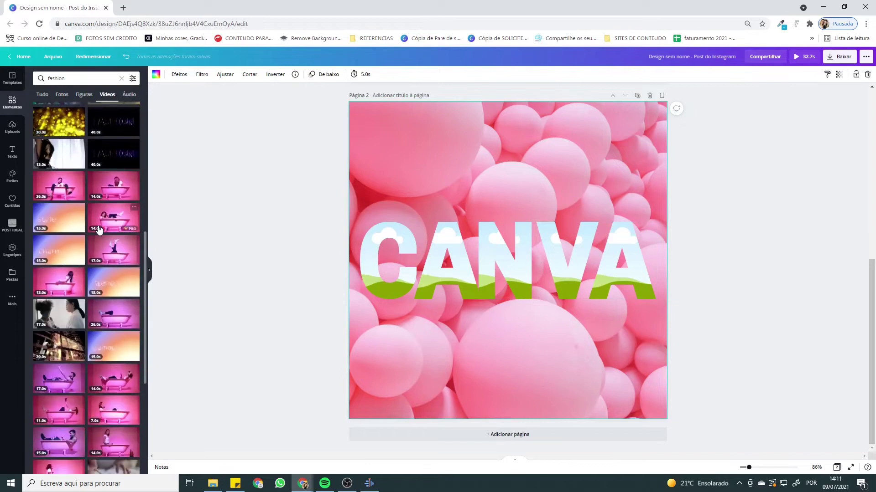
drag(54, 194, 539, 256)
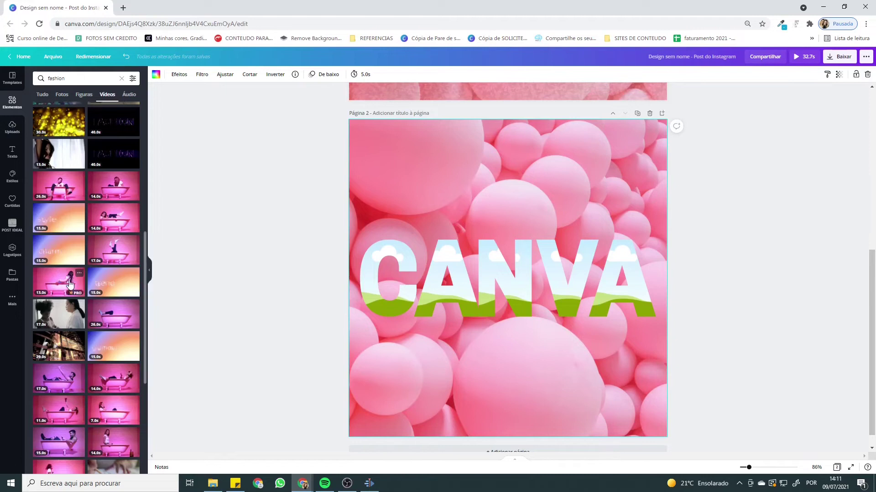
drag(68, 282, 618, 288)
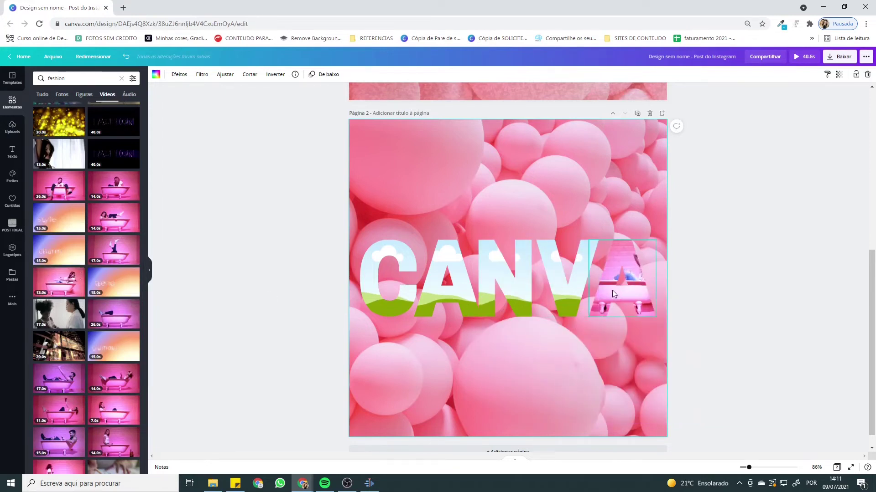
double_click(622, 293)
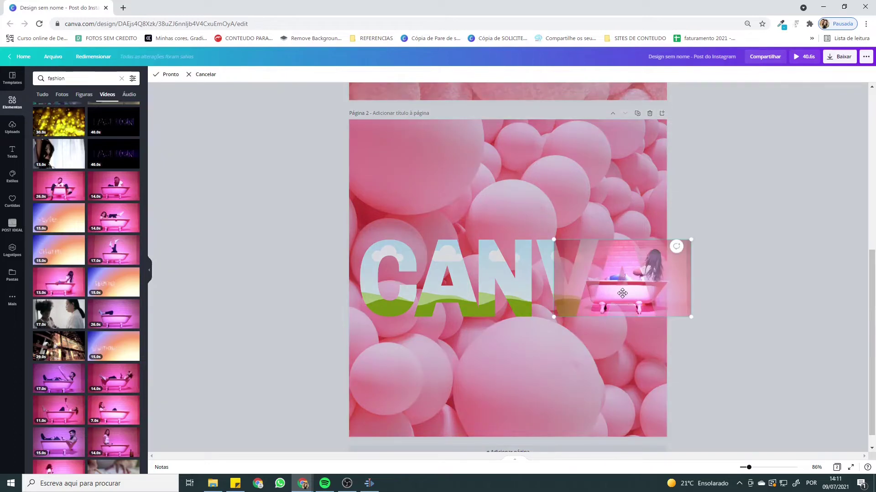
drag(626, 292, 573, 298)
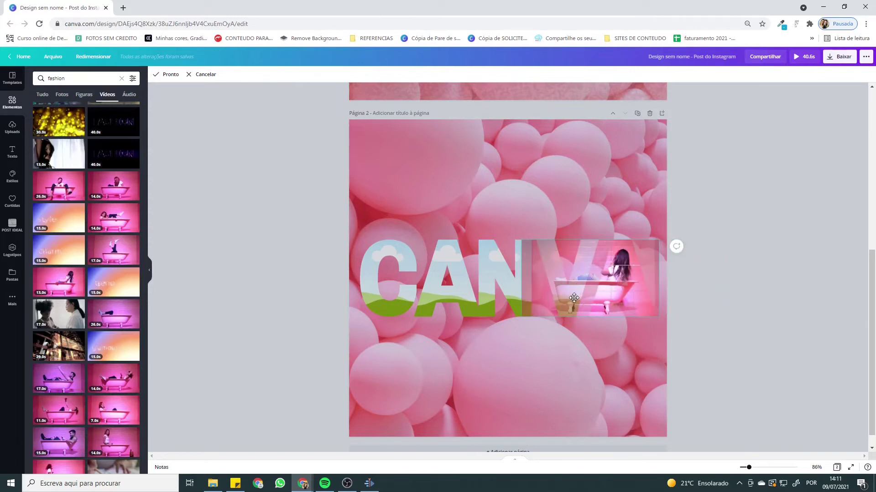
click(156, 76)
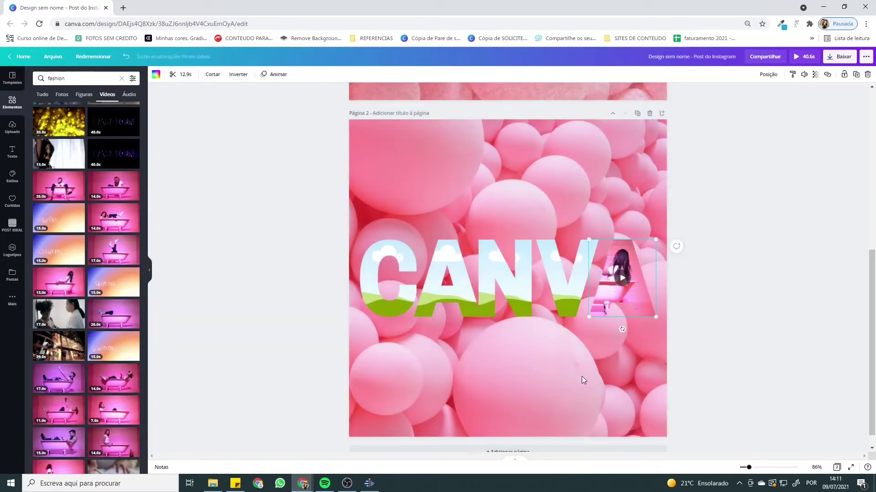
Fill the V frame with the 17.0s purple bathtub video and shift the crop so the man shows inside the letter.
scroll(86, 316, down, 2)
drag(72, 292, 540, 295)
double_click(569, 286)
click(165, 75)
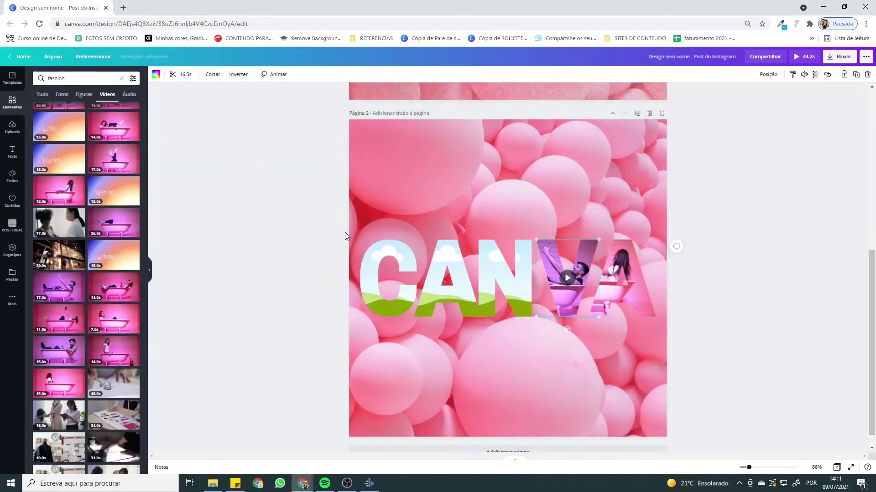
click(471, 364)
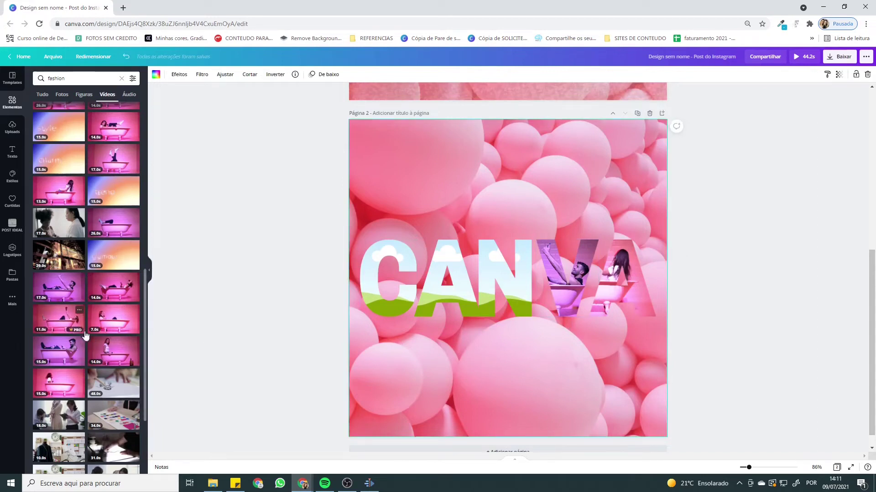
Fill the C frame with the 7.0s pink bathtub video and reposition it so the woman shows inside the letter.
drag(114, 319, 381, 296)
double_click(368, 291)
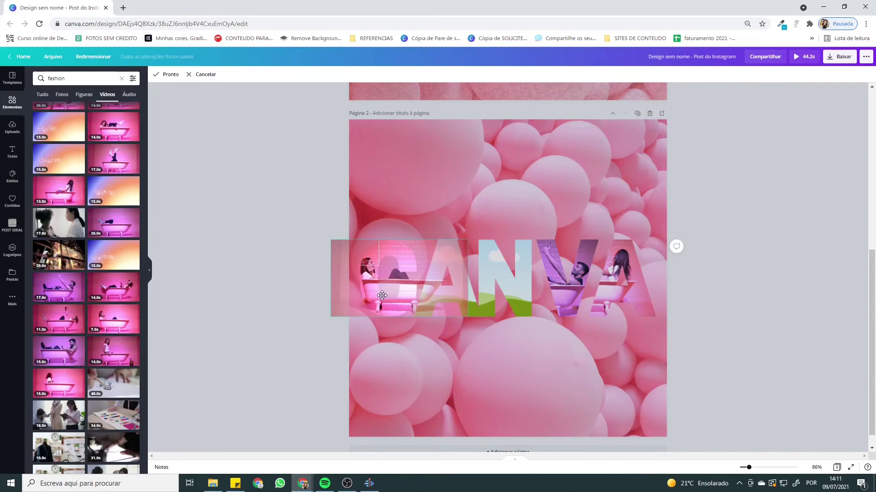
click(165, 75)
click(384, 348)
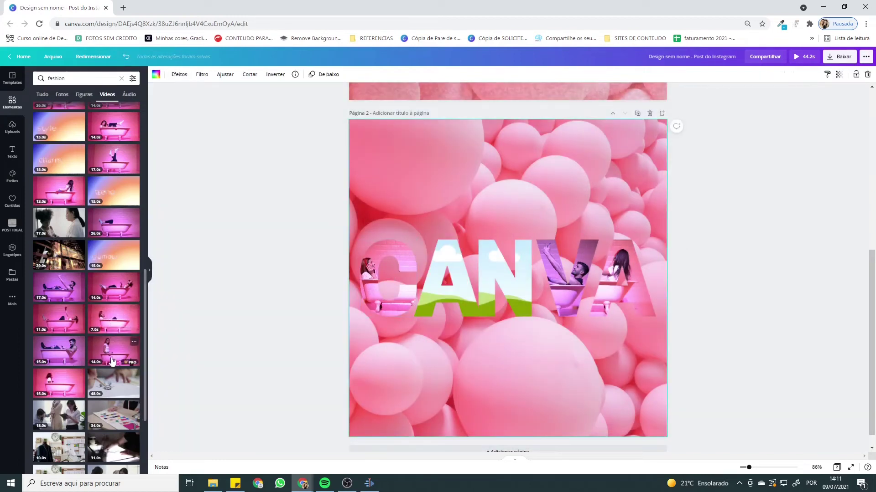
Fill the first A frame with the 14.0s video of the woman sitting up in the bathtub and center her inside the letter.
drag(99, 345, 450, 295)
double_click(435, 296)
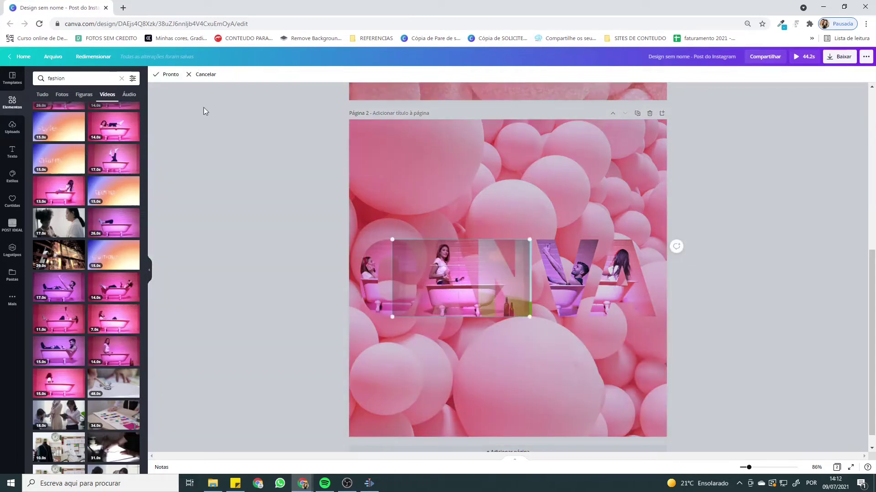
click(168, 78)
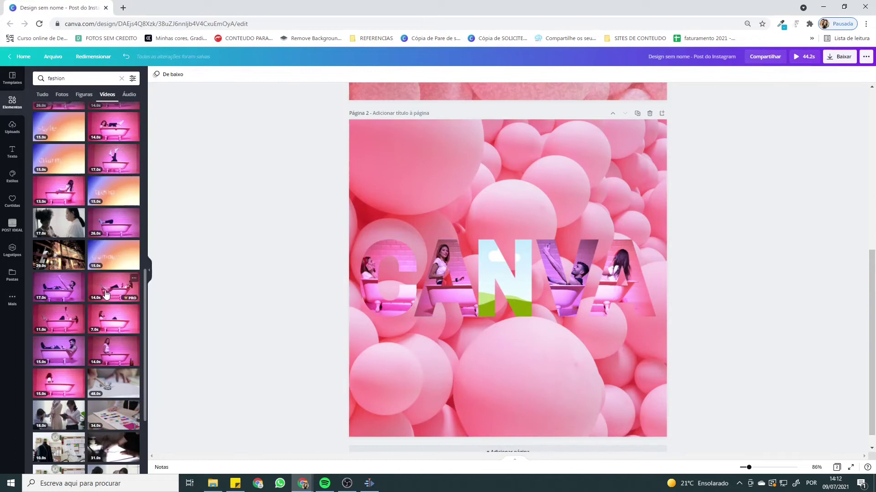
Fill the N frame with the 17.0s video of raised legs in the bathtub and reposition it to show them.
drag(116, 159, 477, 273)
double_click(487, 273)
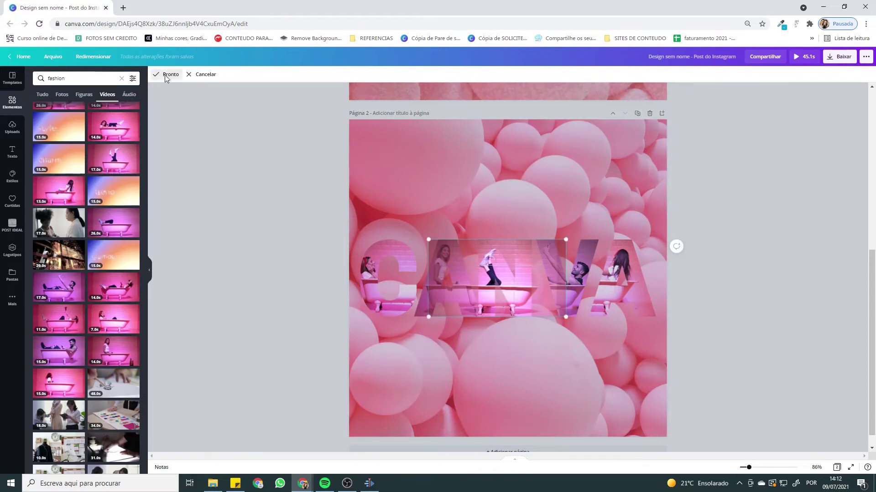
click(165, 75)
Add the Grainy pattern image from the liked items to page 2 and enlarge it until it covers the whole page.
scroll(782, 274, up, 6)
click(589, 89)
scroll(398, 337, down, 1)
scroll(456, 337, up, 3)
scroll(655, 245, down, 5)
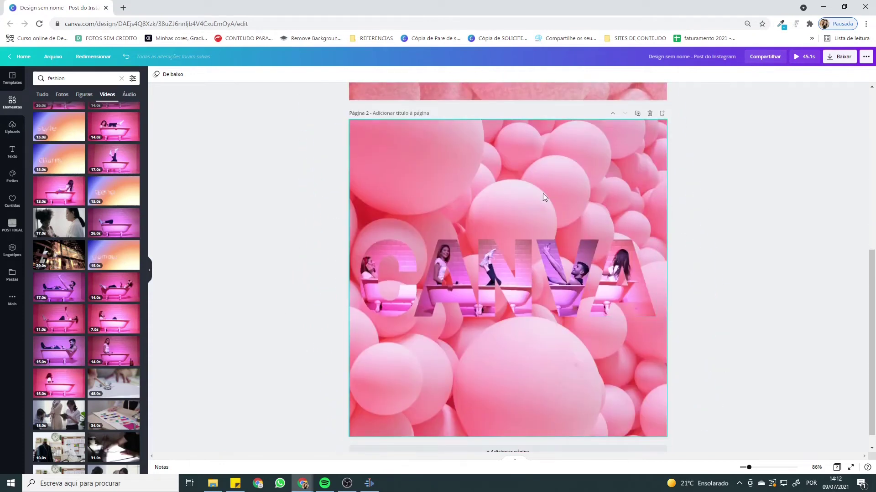
click(12, 200)
scroll(95, 261, down, 4)
click(90, 277)
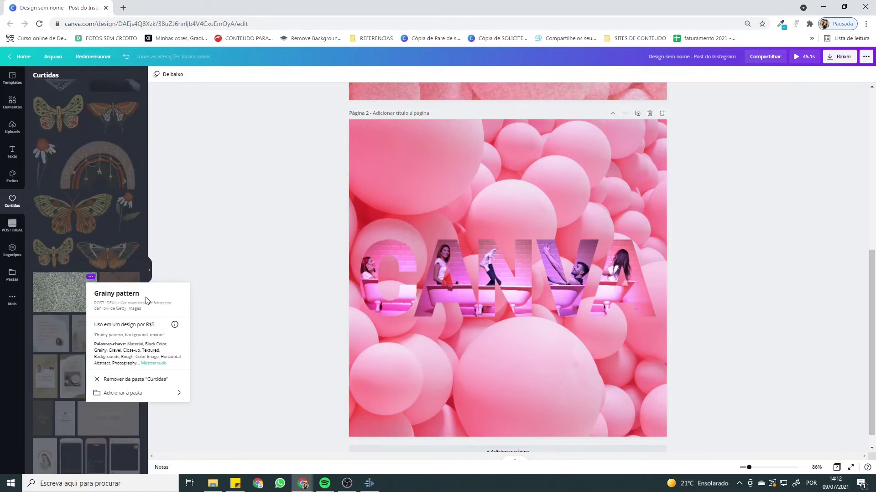
click(61, 290)
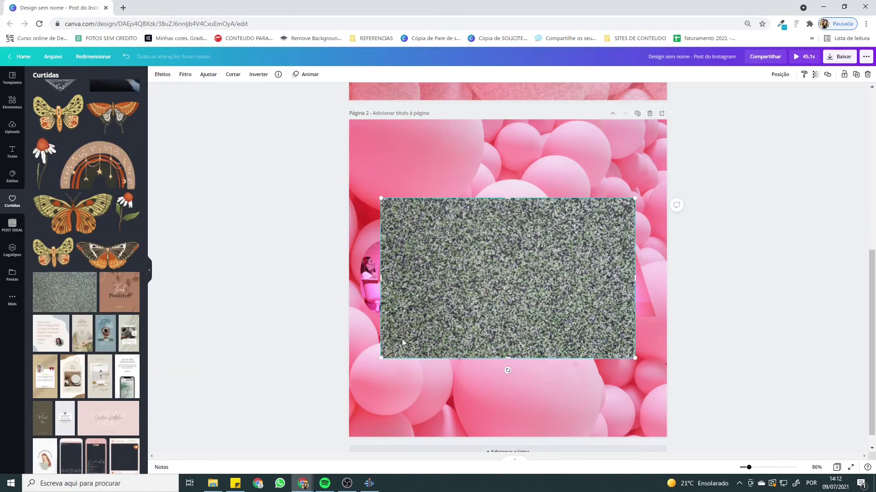
drag(379, 360, 248, 441)
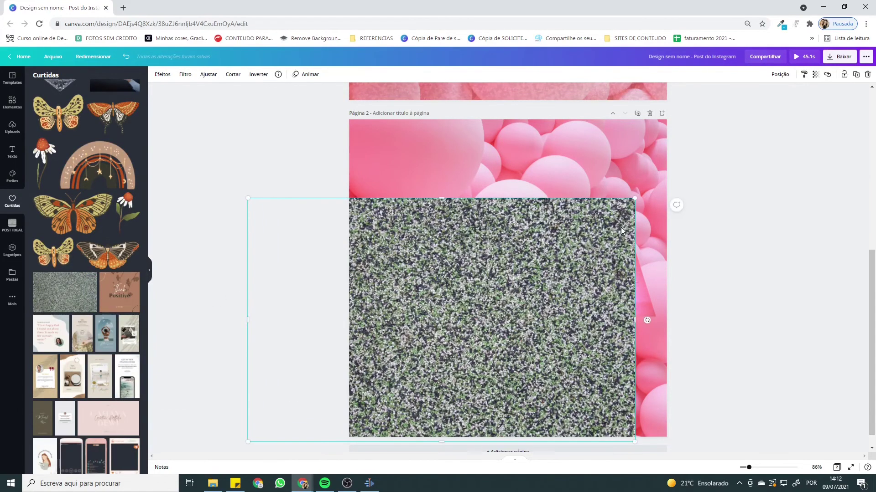
drag(633, 199, 742, 139)
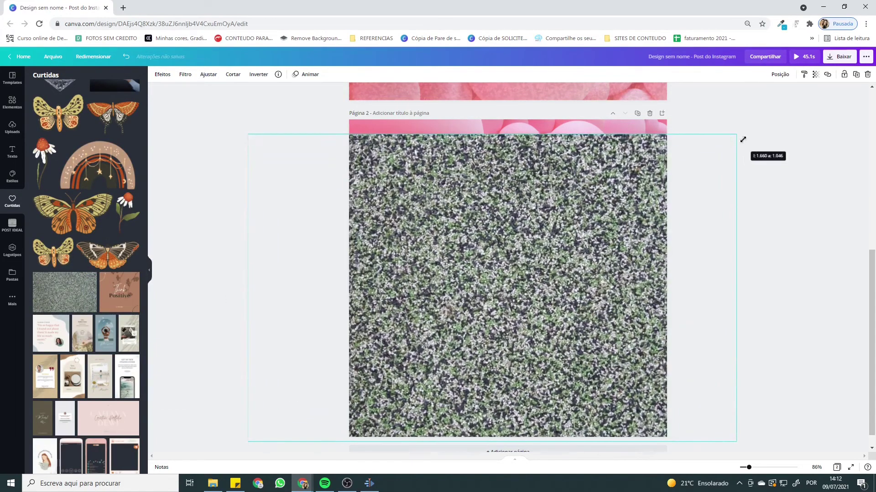
Send the Grainy pattern behind the letter frames and lower its opacity until it is a faint texture over the balloons.
click(780, 74)
click(816, 75)
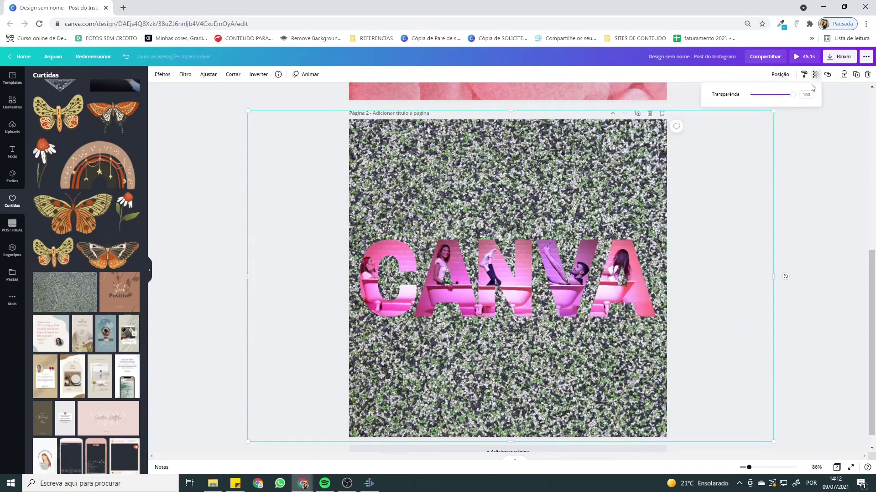
drag(794, 98, 758, 106)
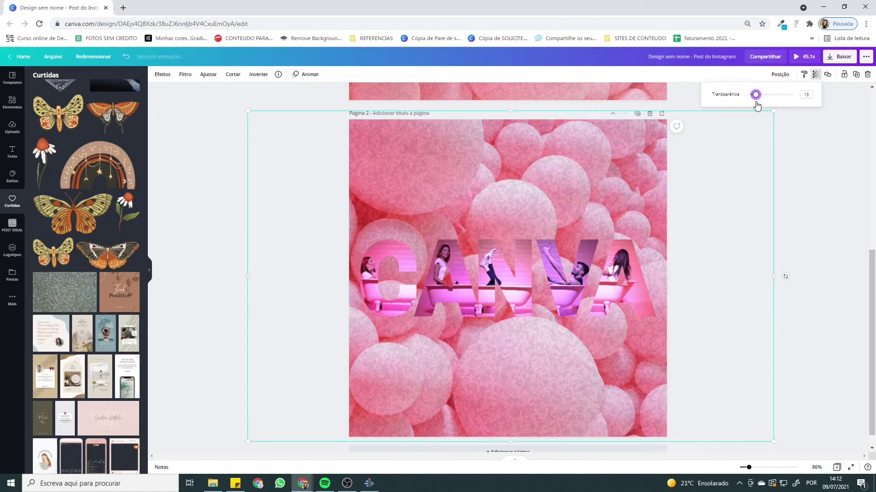
drag(756, 95, 754, 97)
click(794, 173)
key(Delete)
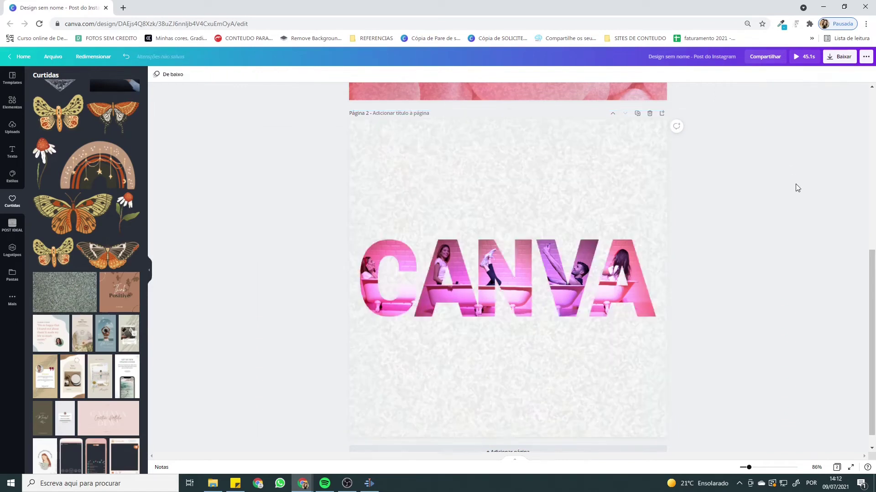
key(ctrl+z)
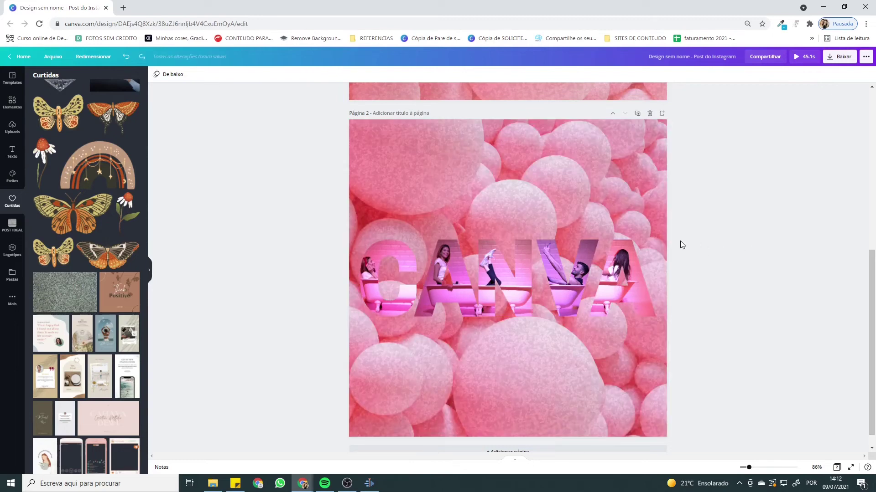
Add the liked Gradient Blur Hot Pink Oval Illustration to page 2 and enlarge it over the word CANVA.
scroll(682, 245, up, 5)
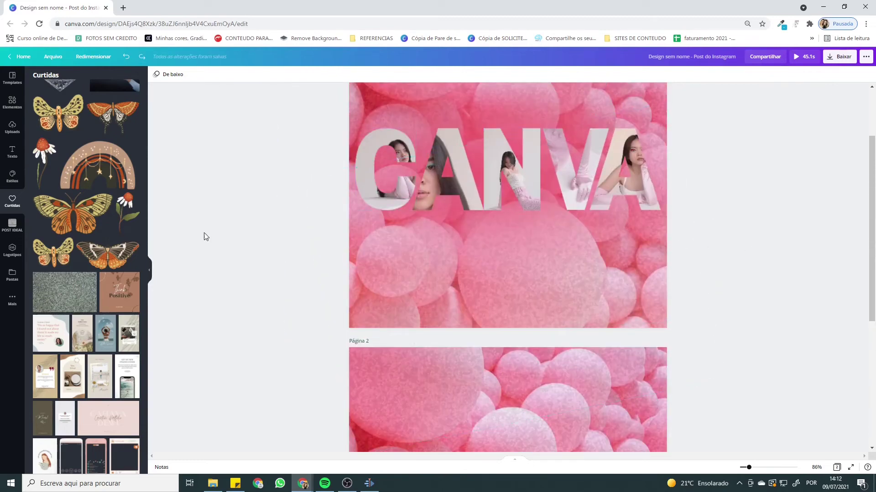
scroll(29, 209, up, 10)
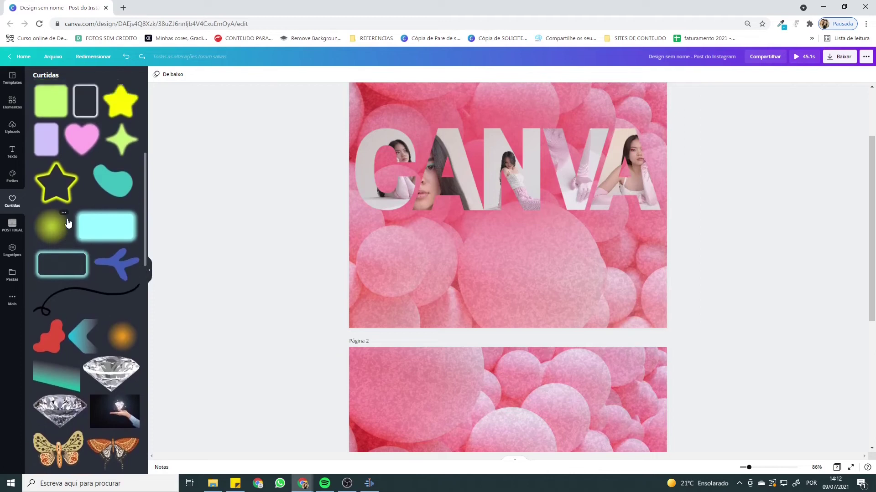
scroll(72, 223, up, 3)
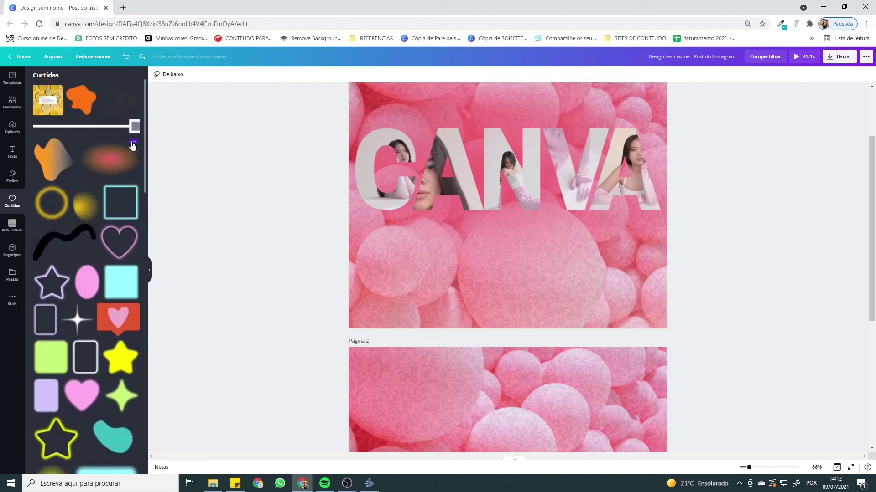
click(132, 144)
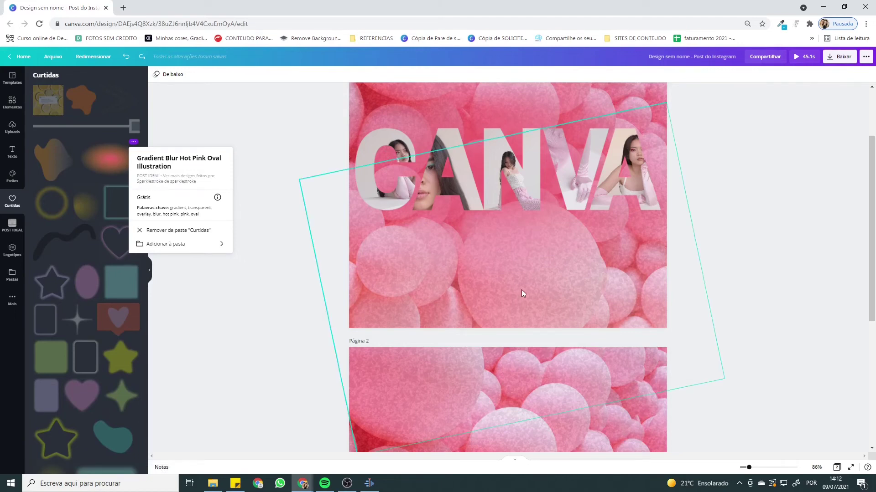
click(782, 302)
scroll(782, 303, down, 1)
scroll(729, 296, down, 5)
drag(109, 162, 359, 376)
drag(572, 213, 674, 147)
drag(529, 254, 520, 252)
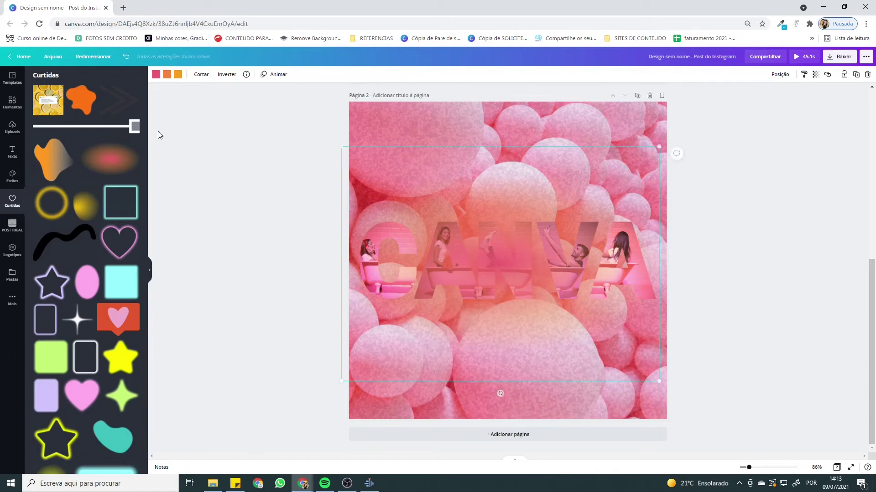
Recolor the oval gradient, setting its first two colors to the crimson of the LUZ E LUSTRES palette and its third to a custom magenta.
click(156, 75)
click(73, 218)
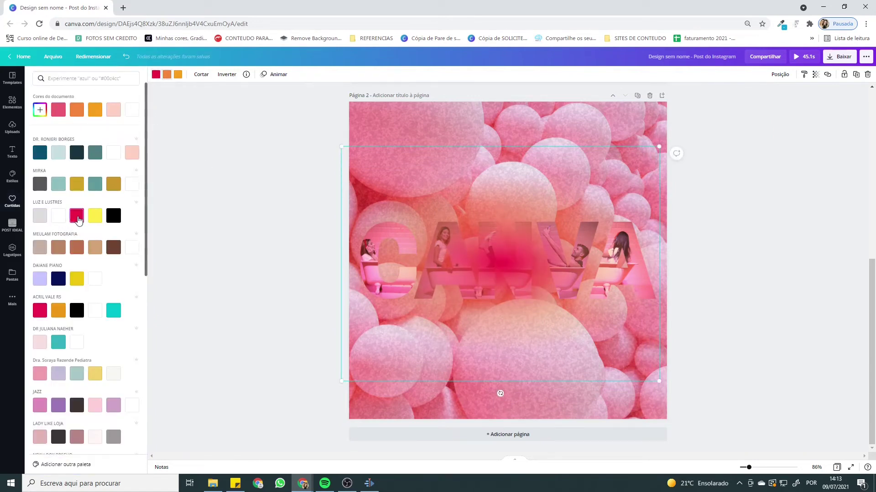
click(77, 216)
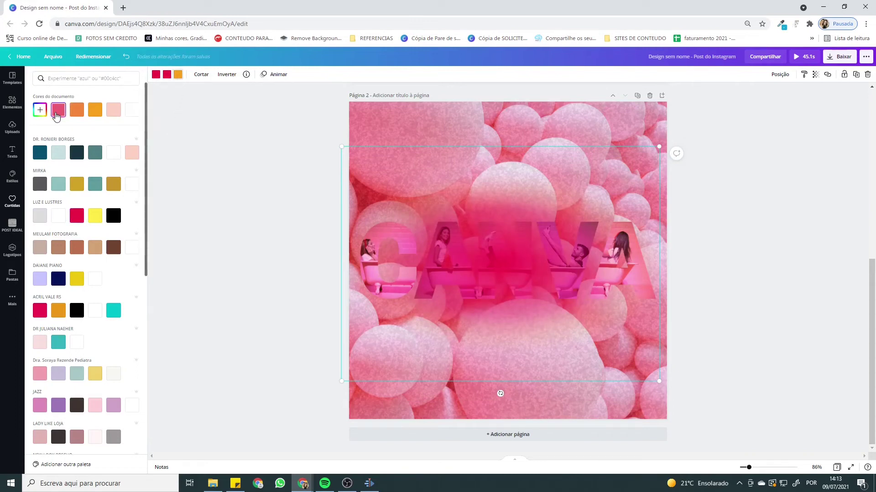
scroll(87, 214, down, 2)
scroll(86, 207, up, 3)
click(39, 110)
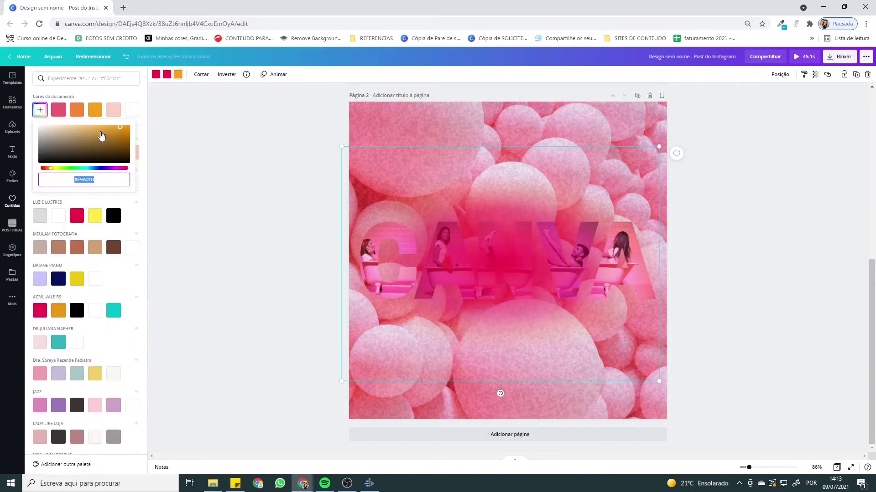
click(118, 168)
drag(112, 127, 112, 128)
Make the oval gradient partly transparent and send it to the back, behind the letter frames.
click(815, 75)
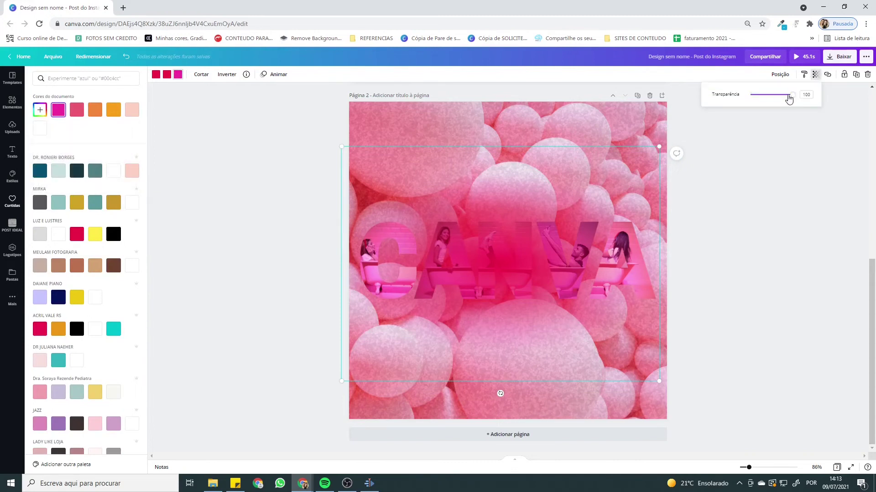
drag(789, 99, 775, 99)
click(780, 74)
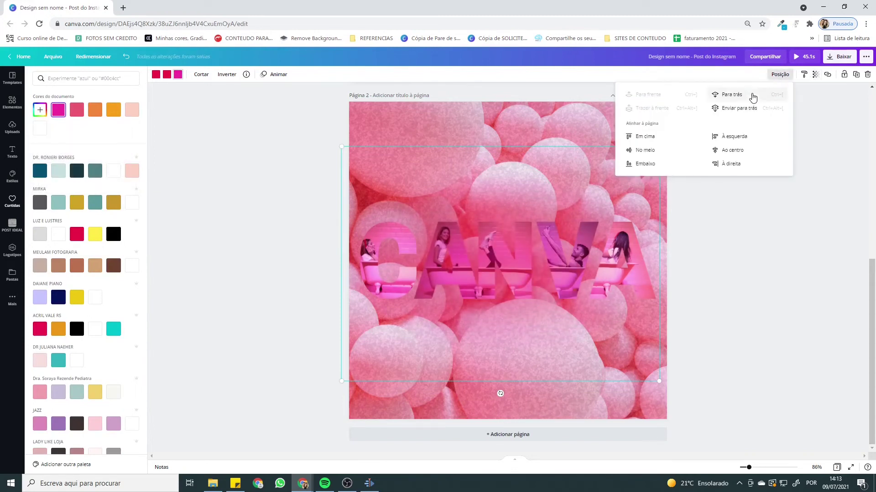
click(742, 109)
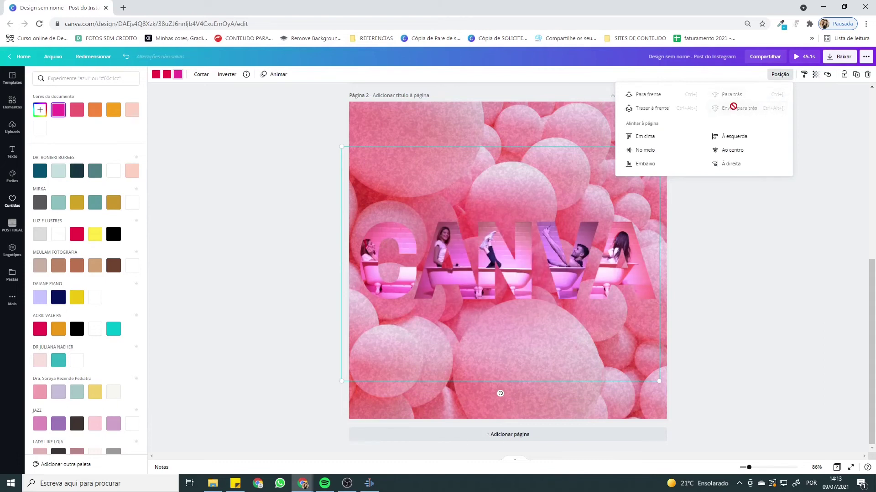
click(778, 245)
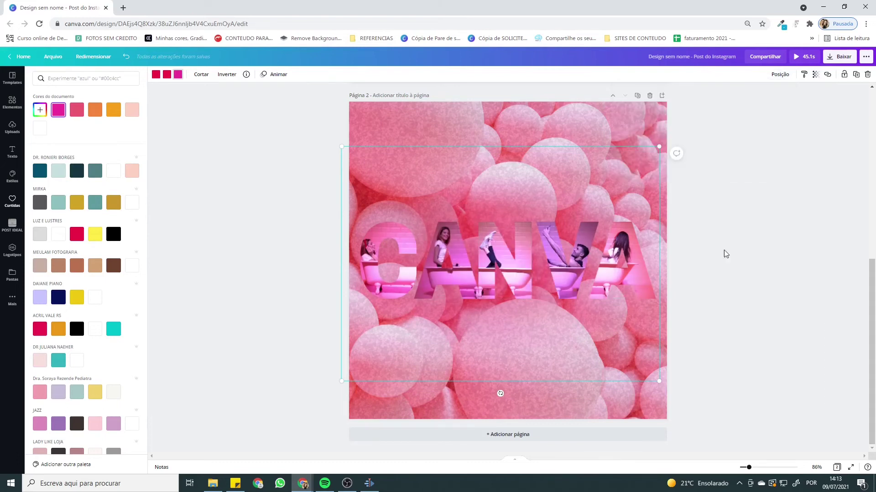
click(790, 245)
click(441, 239)
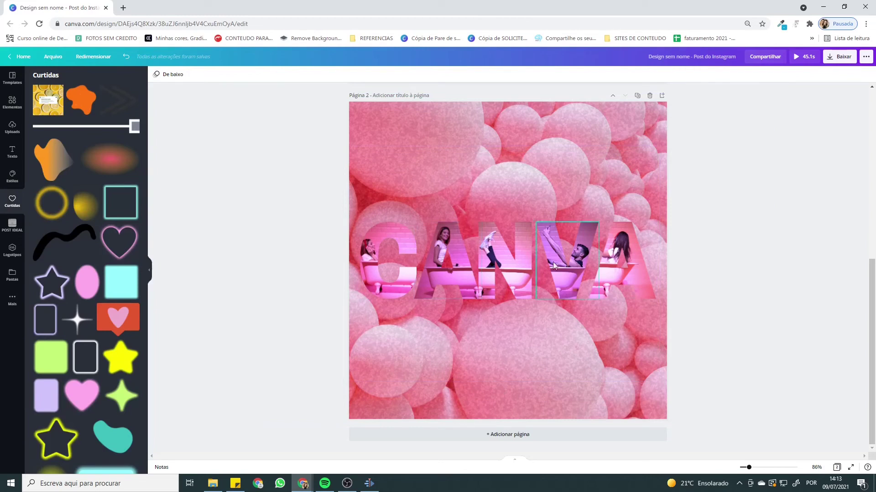
scroll(750, 241, up, 1)
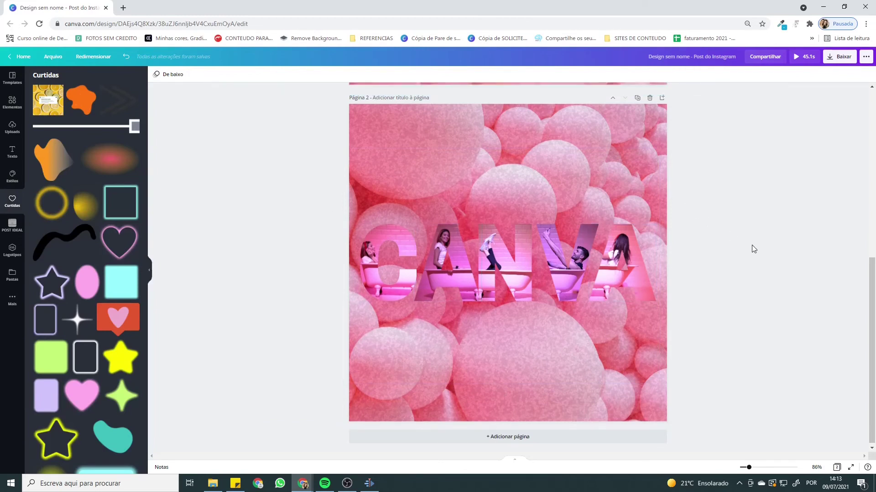
scroll(753, 249, up, 3)
click(542, 215)
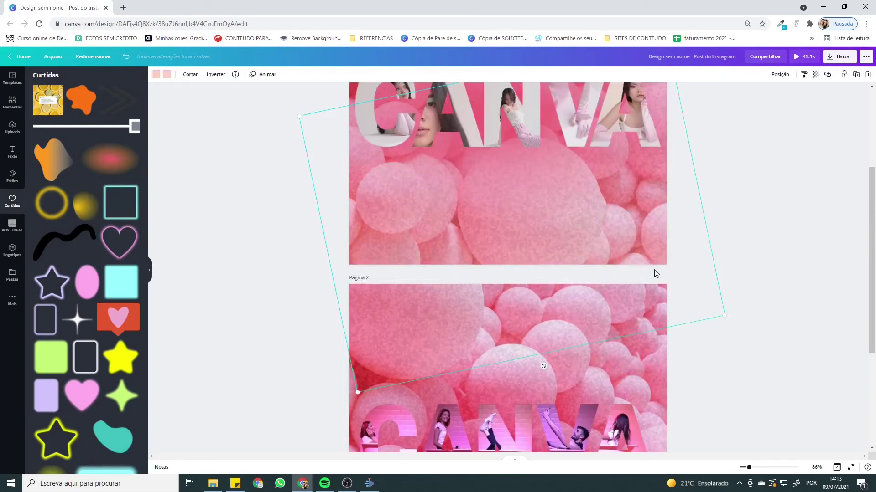
scroll(653, 273, down, 4)
click(543, 365)
key(Delete)
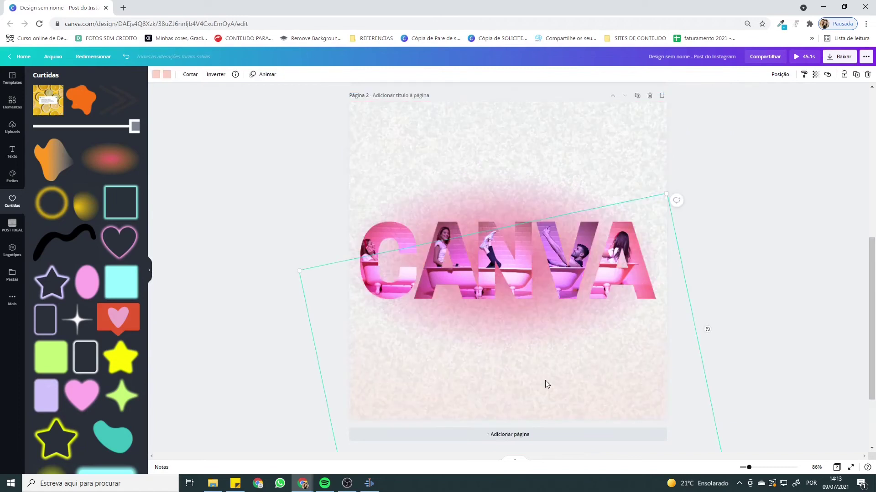
key(ctrl+z)
Delete the extra diagonal gradient overlay from page 1.
scroll(575, 224, up, 7)
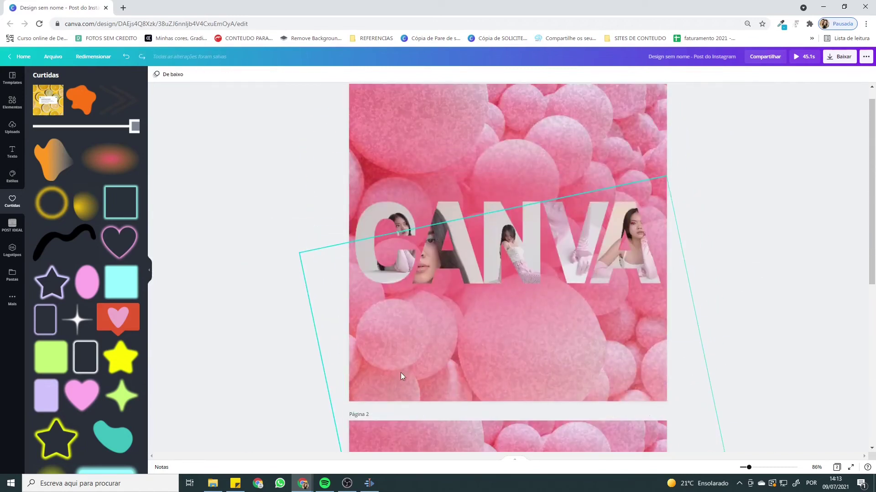
drag(521, 363, 549, 355)
key(Delete)
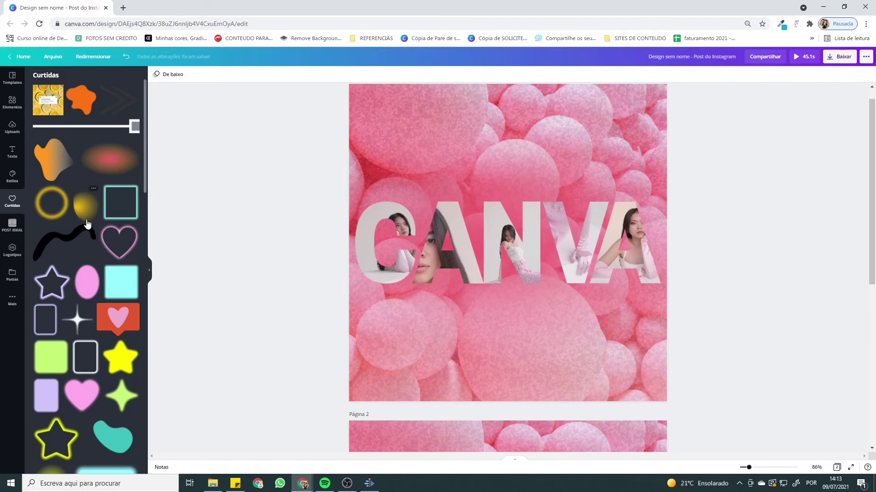
Find the Turquoise Diagonal Gradient among the liked elements and add it to page 2.
scroll(88, 223, down, 8)
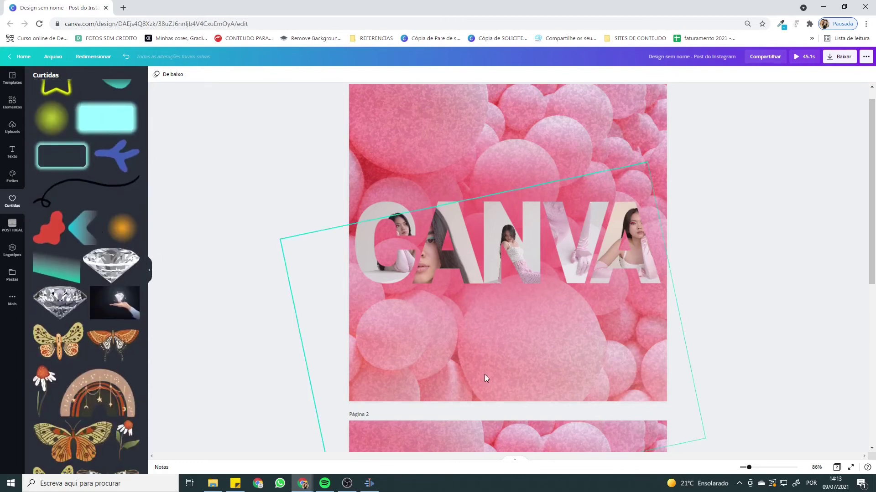
scroll(485, 360, down, 6)
scroll(486, 349, down, 1)
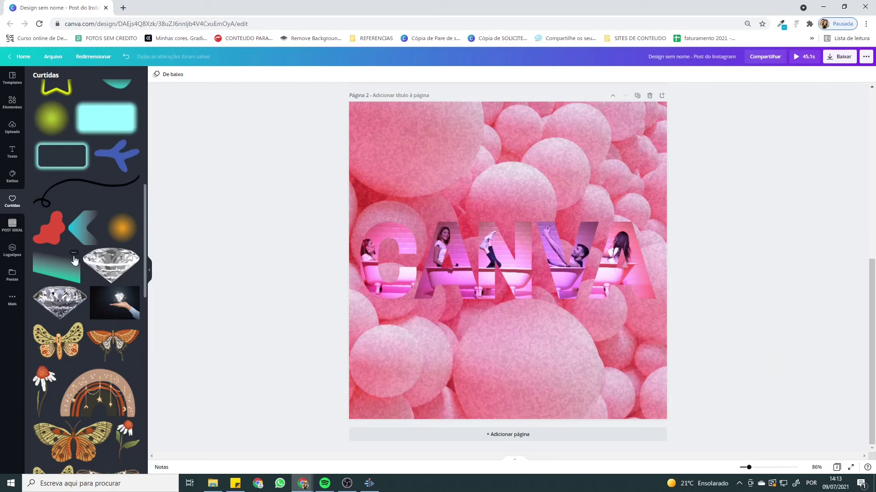
click(73, 254)
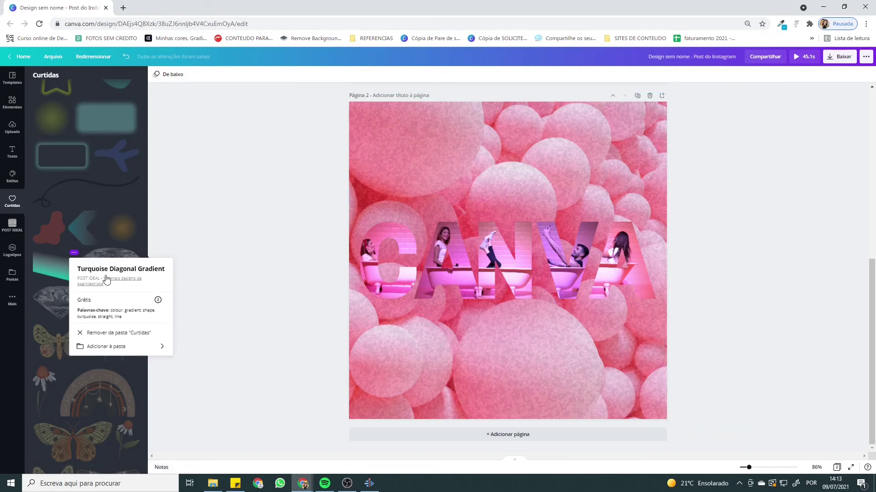
click(54, 269)
click(54, 269)
Enlarge the turquoise gradient, rotate it until its solid edge is level, and place it over the bottom of page 2.
drag(570, 365, 520, 374)
drag(506, 408, 543, 408)
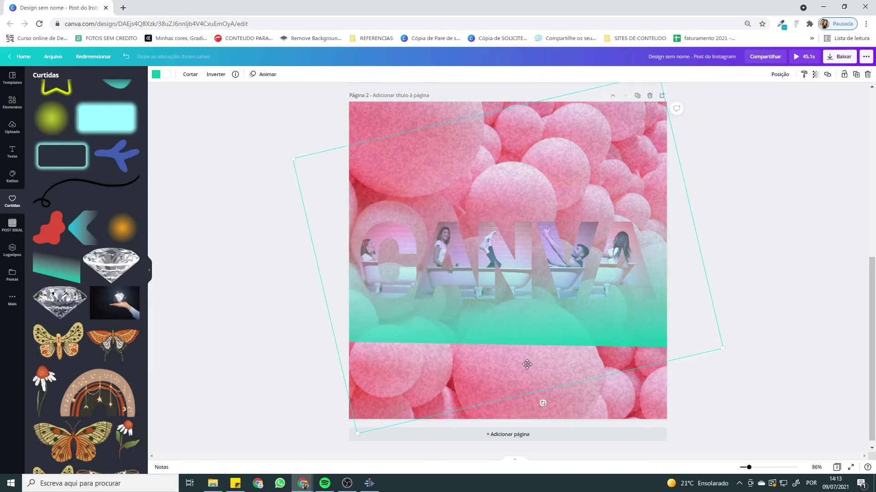
drag(527, 365, 523, 409)
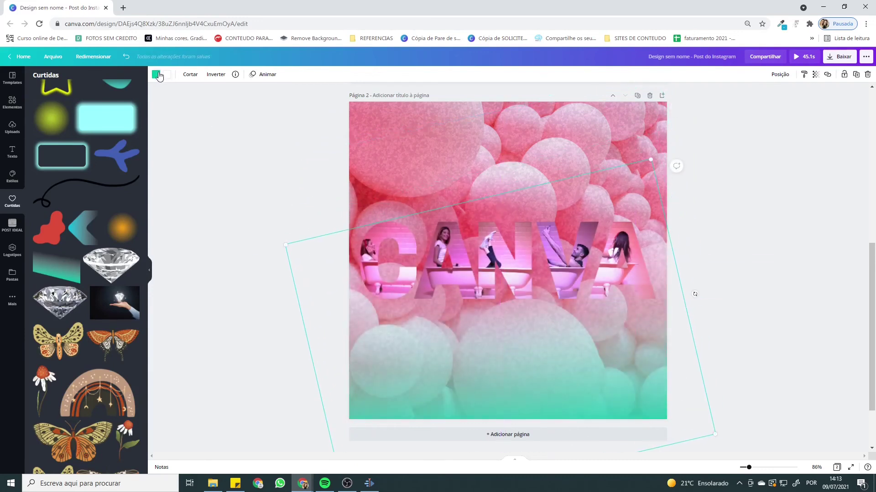
Recolor the turquoise part of the diagonal gradient to the custom purple #6900C6.
click(156, 74)
click(39, 109)
drag(112, 169, 104, 171)
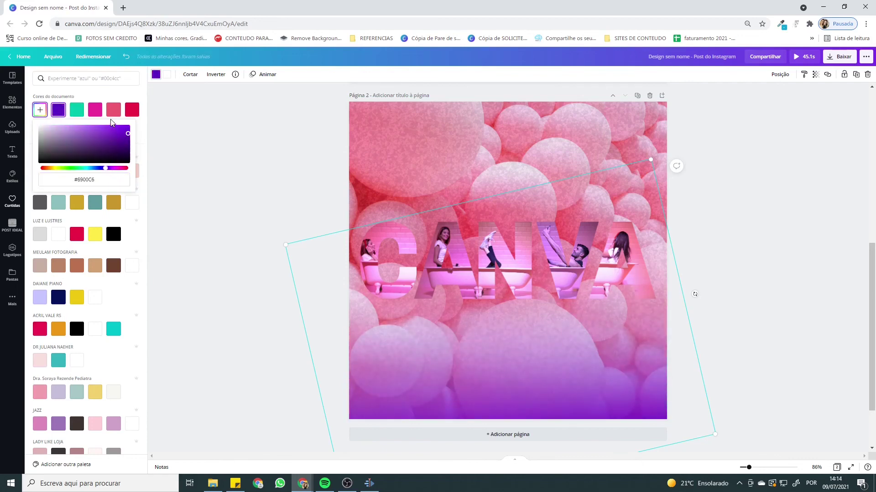
Set the purple gradient's transparency to 40 and rotate it slightly counterclockwise.
click(816, 74)
drag(793, 98, 766, 96)
scroll(571, 415, down, 2)
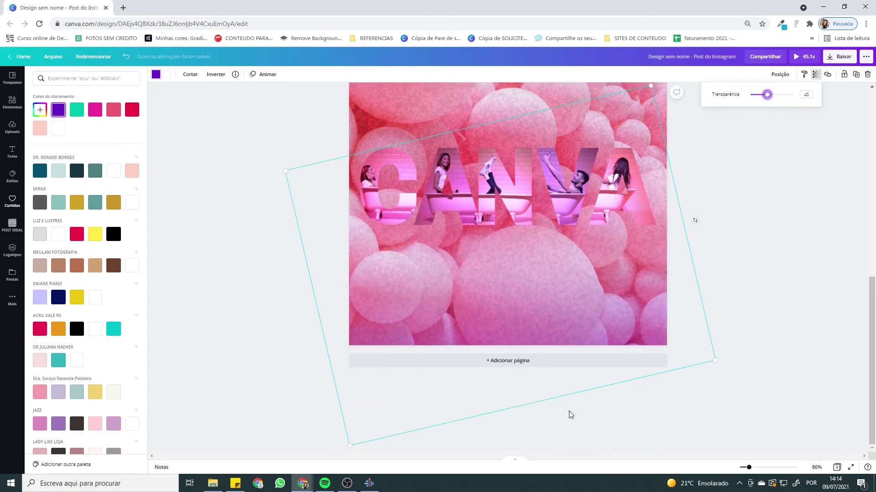
drag(694, 220, 690, 209)
click(776, 240)
Preview the animated design and skip ahead to page 2 to check the video-filled letters and gradient.
scroll(776, 241, up, 3)
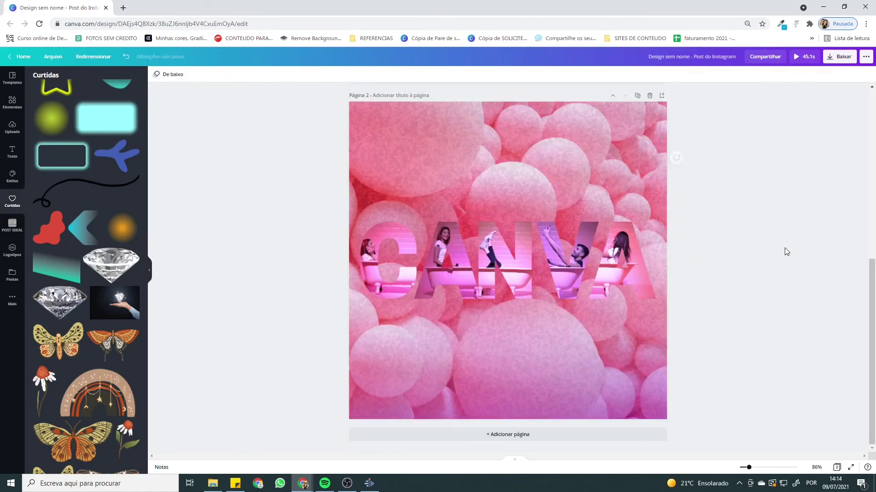
scroll(802, 262, down, 1)
click(805, 56)
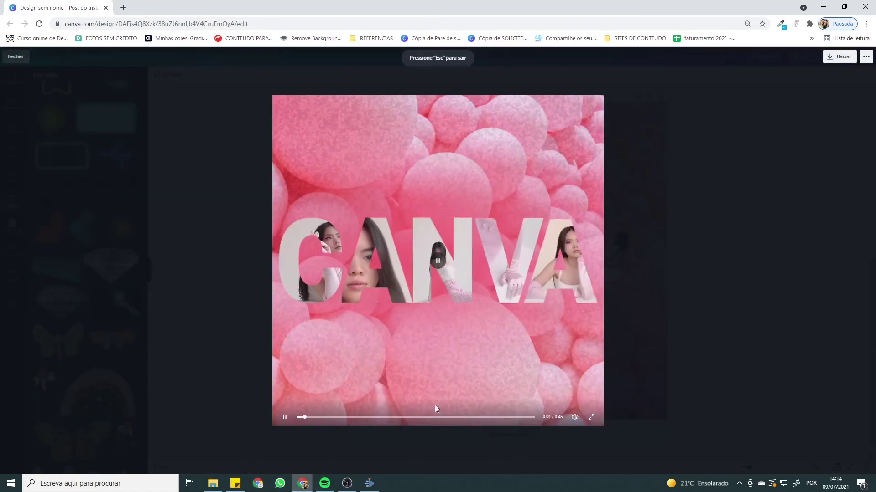
click(443, 417)
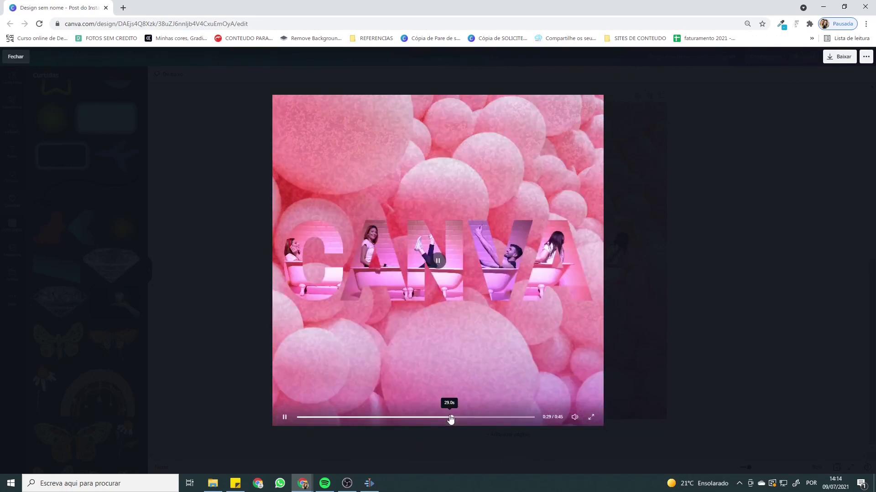